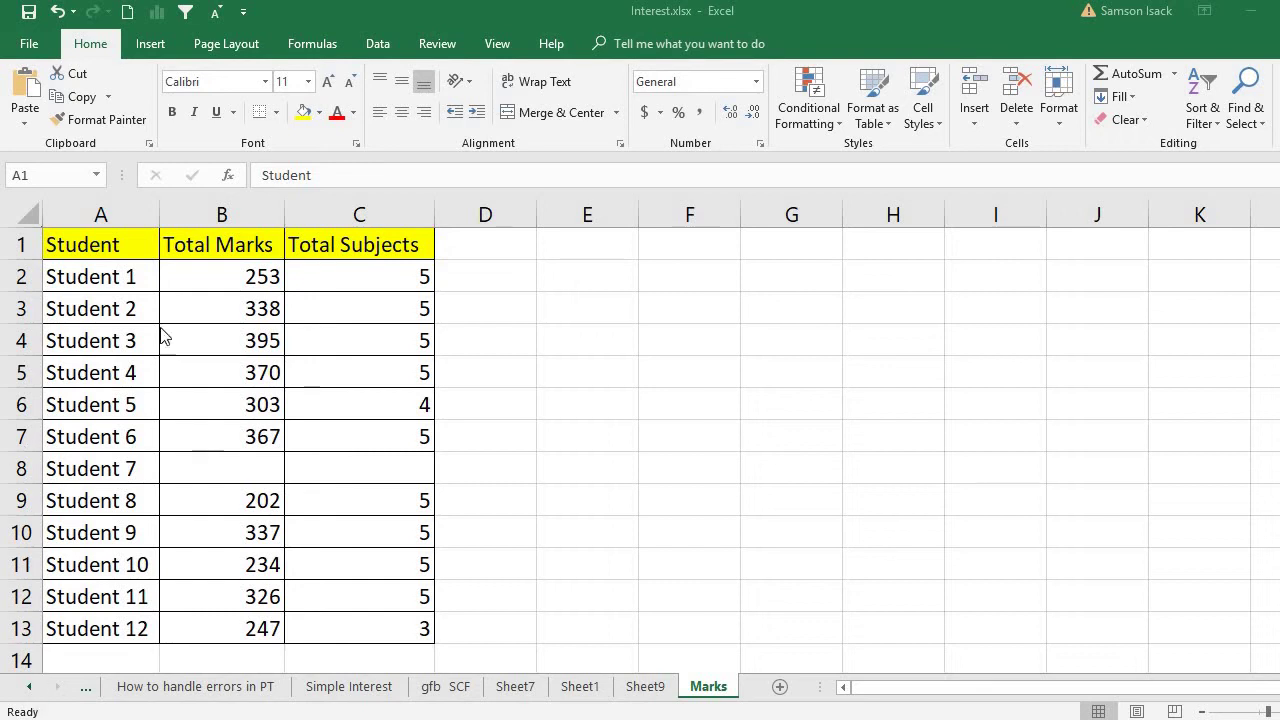
click(190, 252)
click(333, 252)
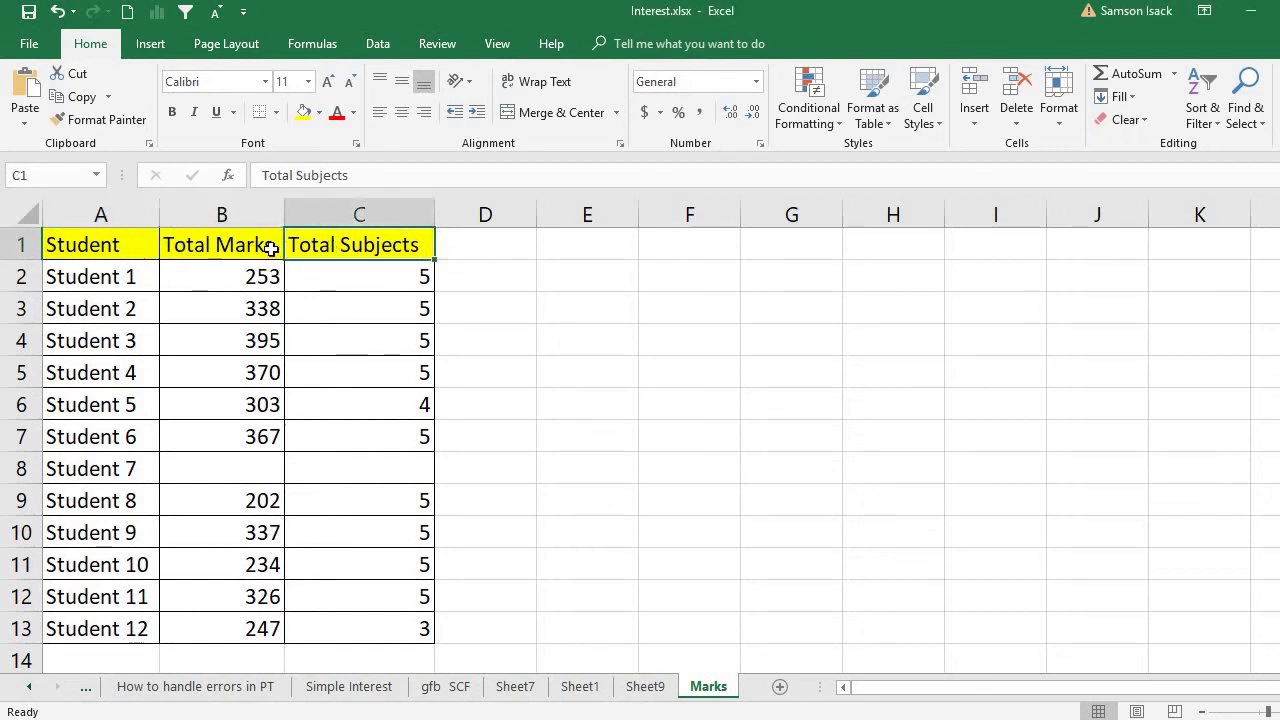
click(221, 286)
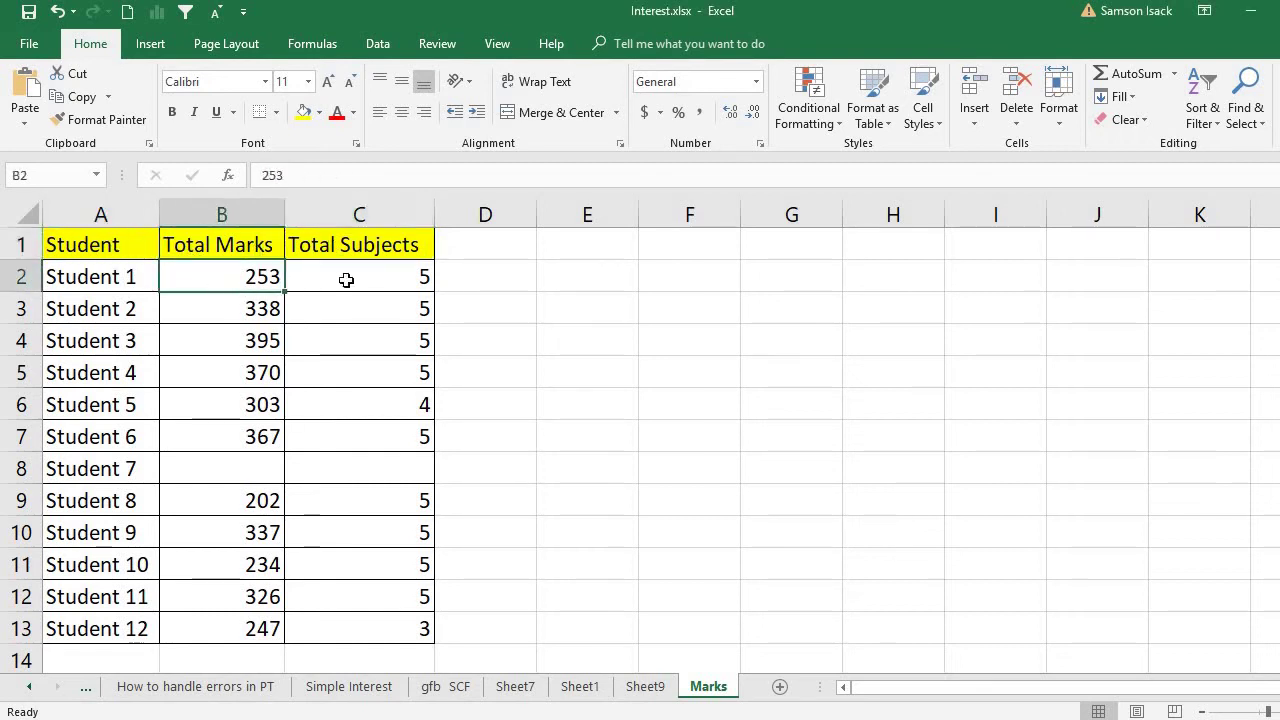
click(346, 280)
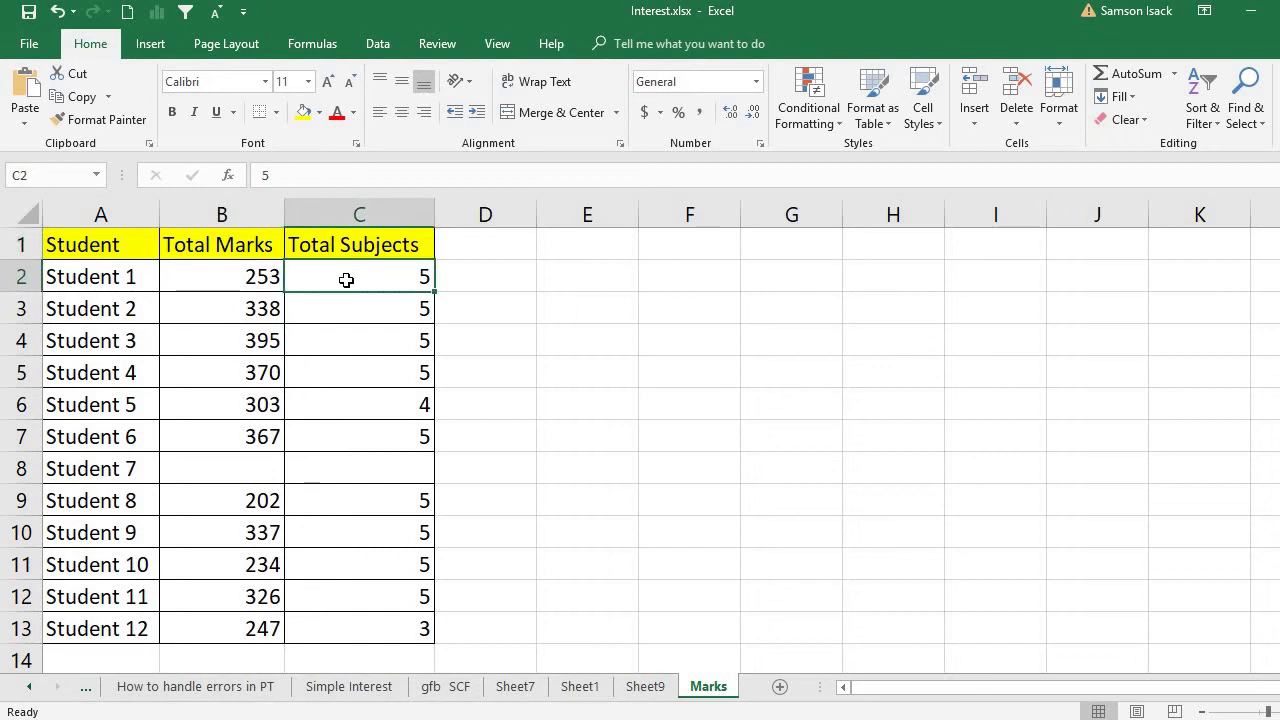
click(138, 244)
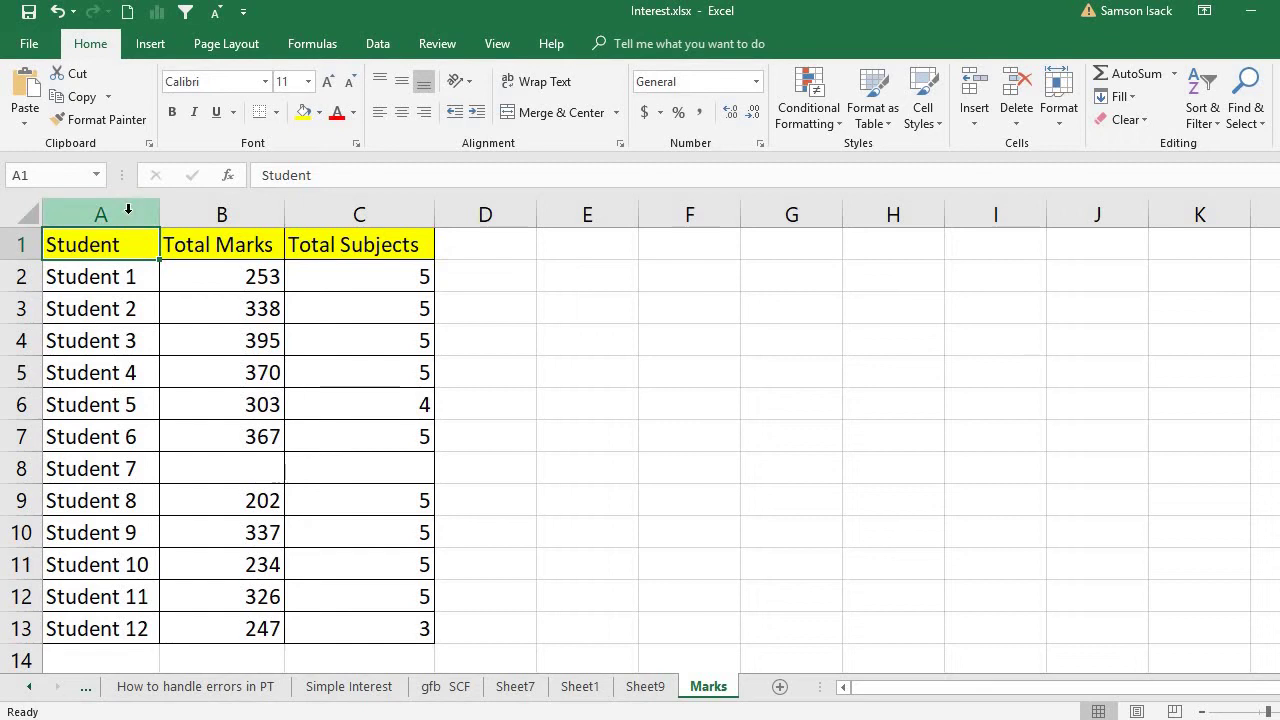
Create a PivotTable on a new worksheet from entire columns A to C of the Marks sheet.
drag(128, 208, 327, 208)
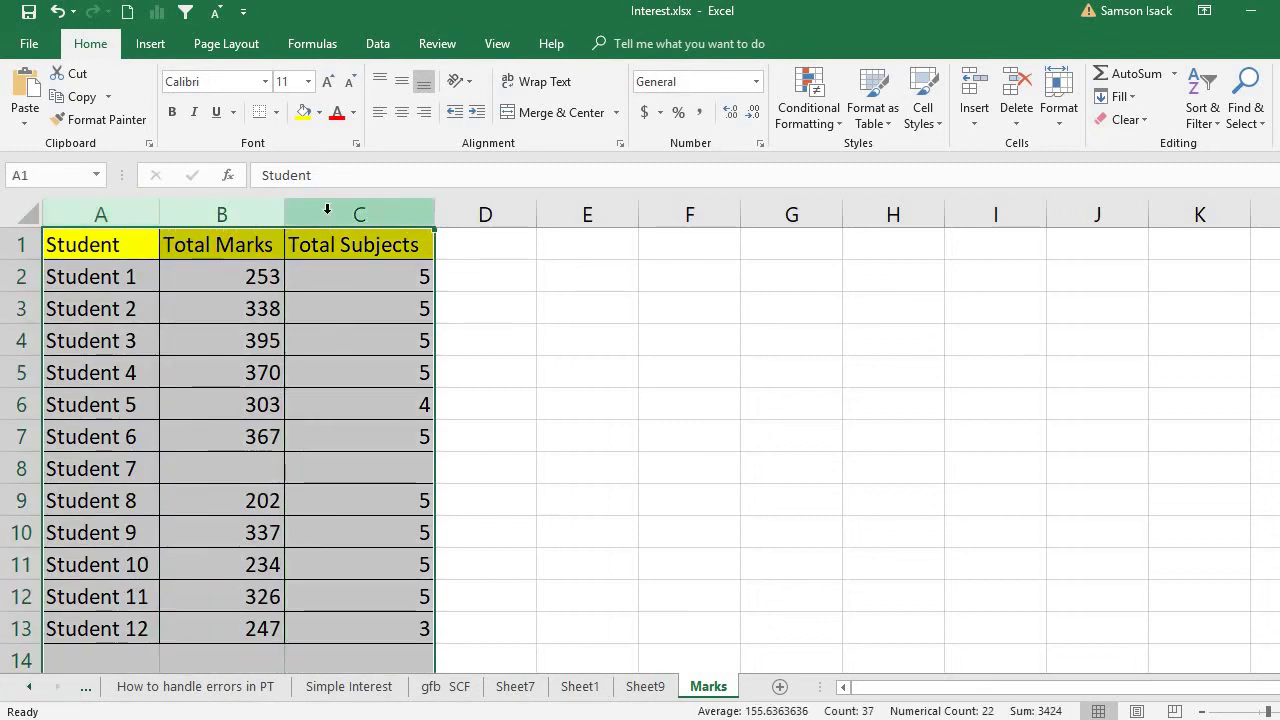
click(144, 47)
click(58, 102)
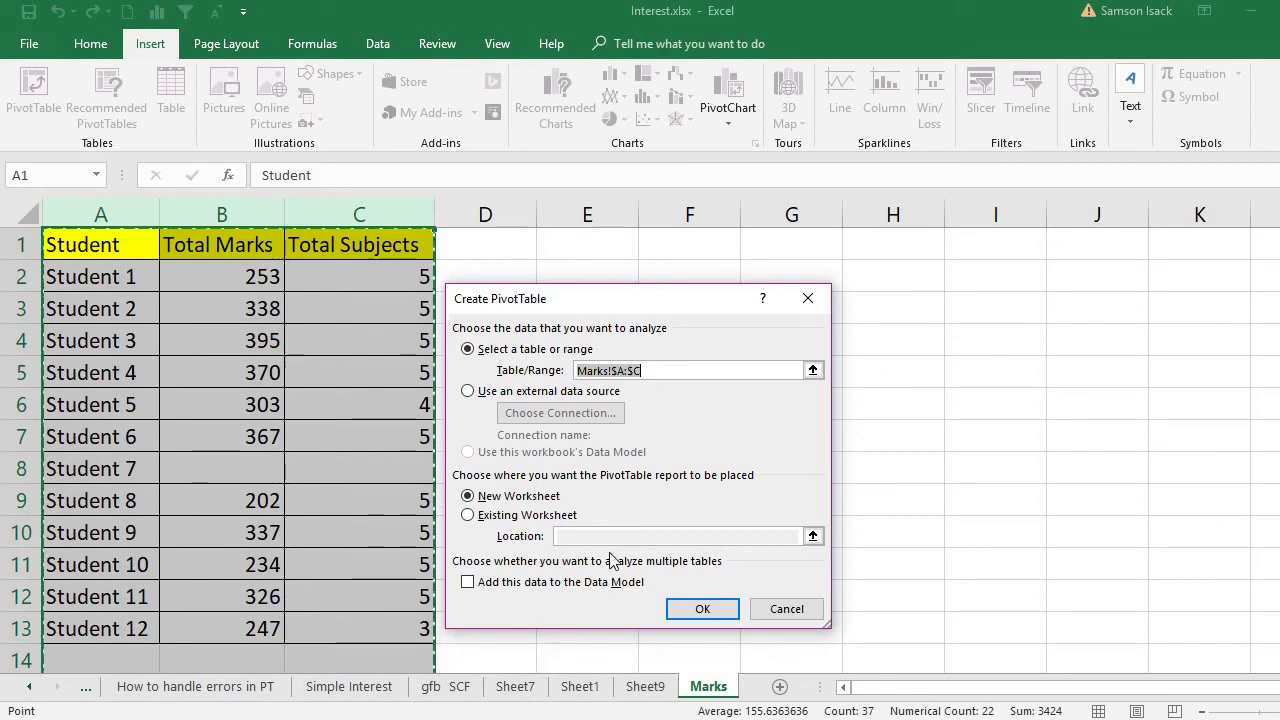
click(704, 606)
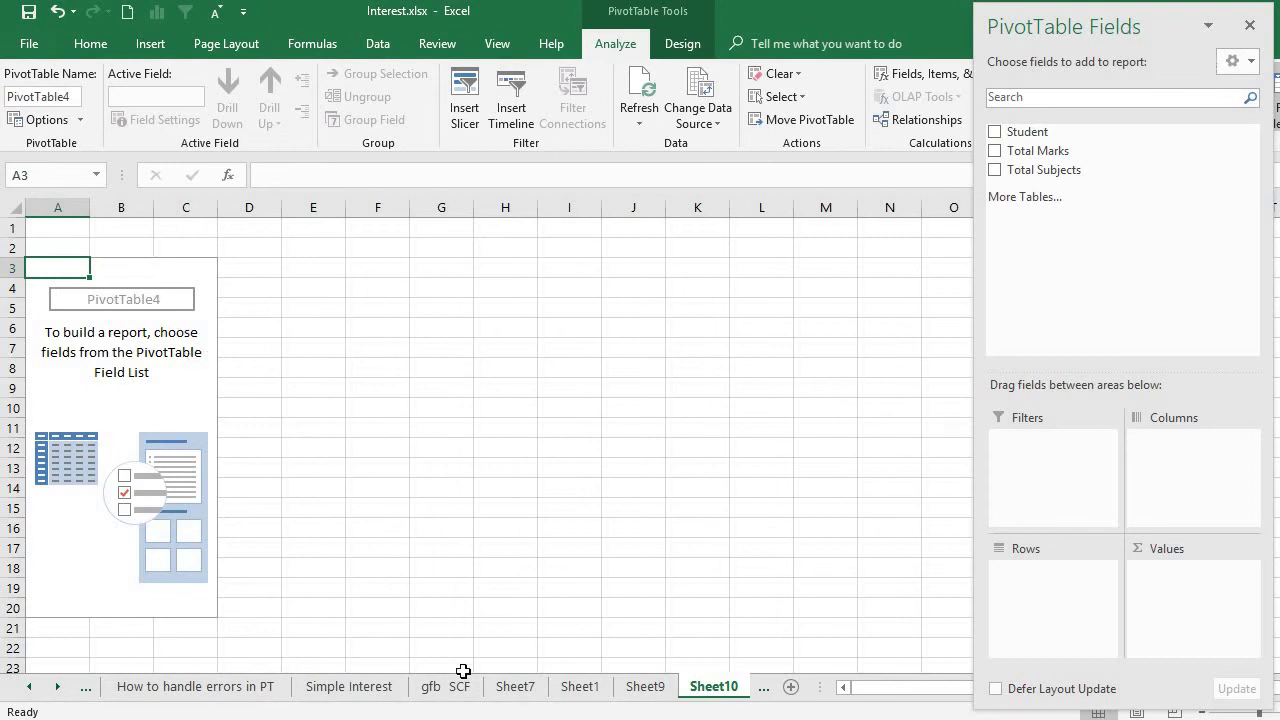
Add Student to the pivot table's rows and Total Marks and Total Subjects to its values.
scroll(488, 436, up, 4)
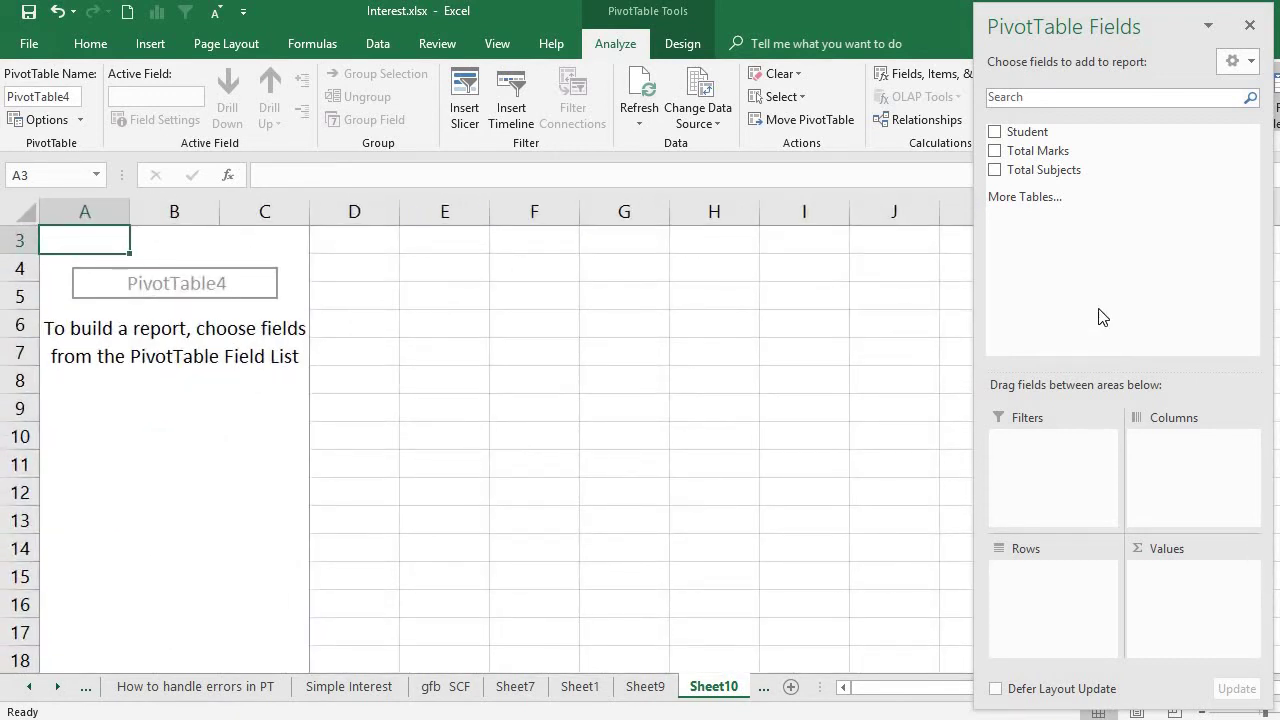
drag(1020, 133, 1043, 614)
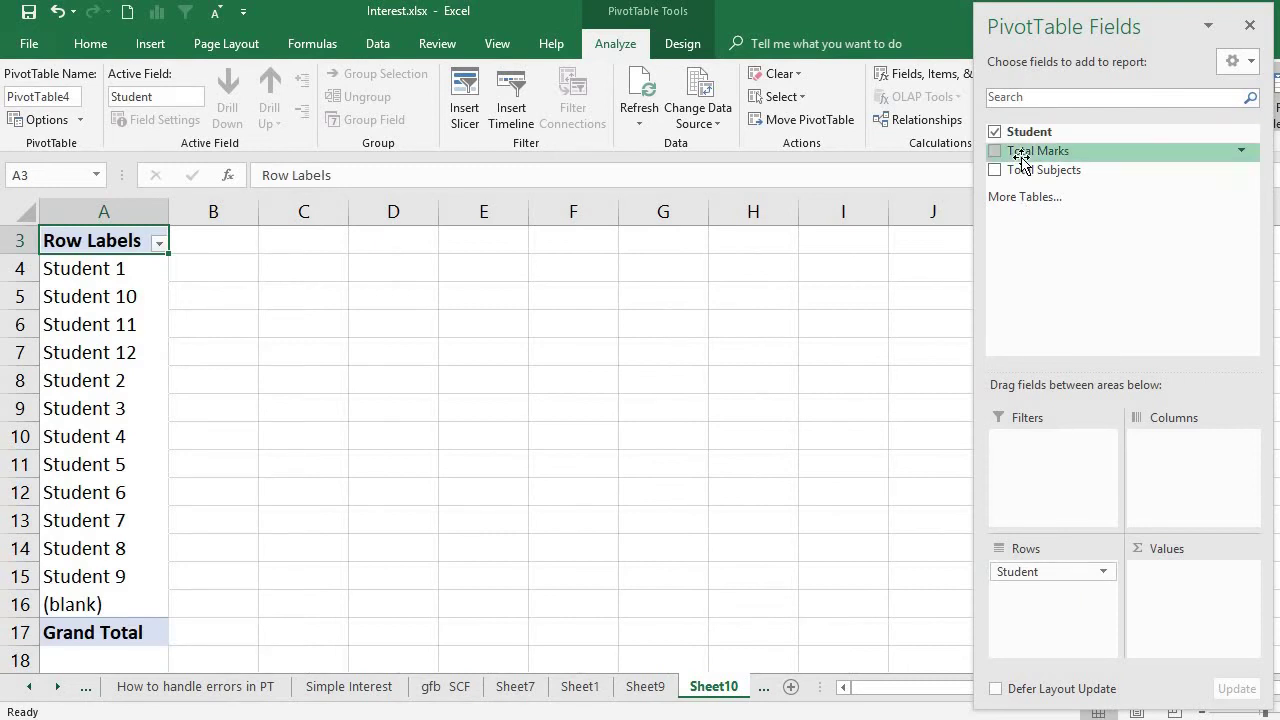
drag(1022, 160, 1196, 604)
drag(1018, 172, 1160, 604)
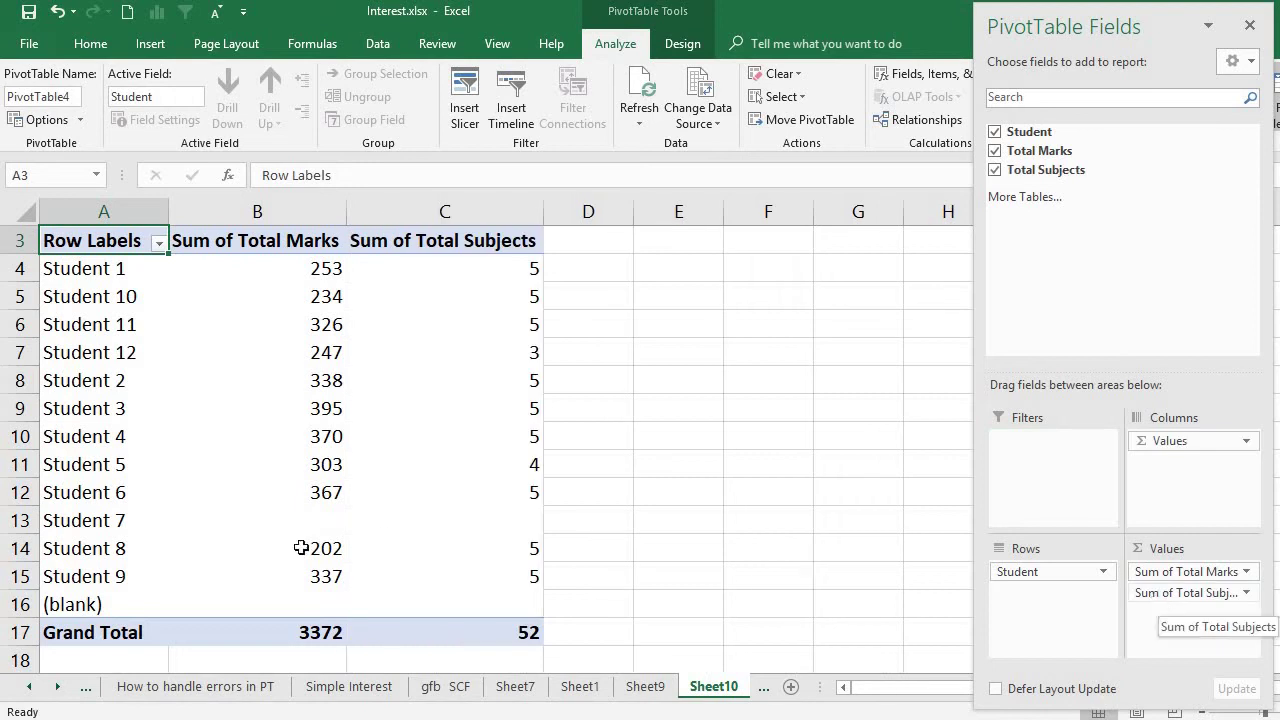
click(87, 609)
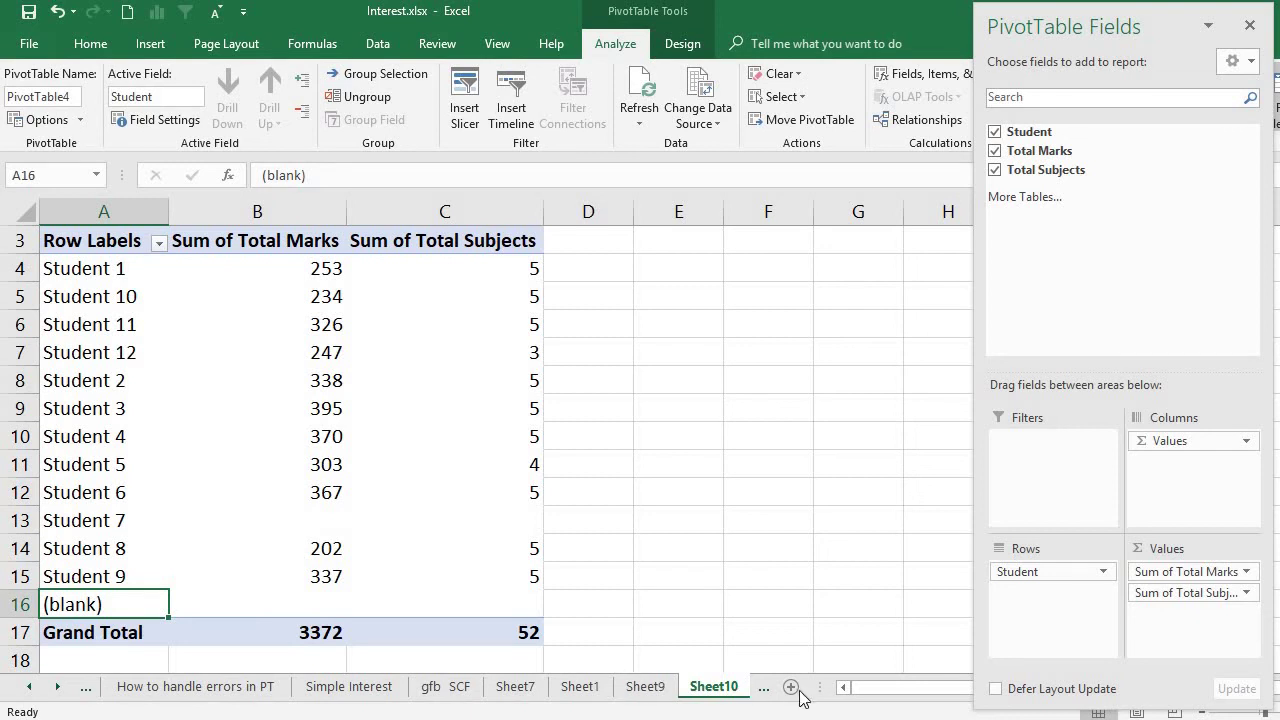
Create a second PivotTable on a new worksheet from only the range A1:C13 of the Marks sheet.
click(767, 693)
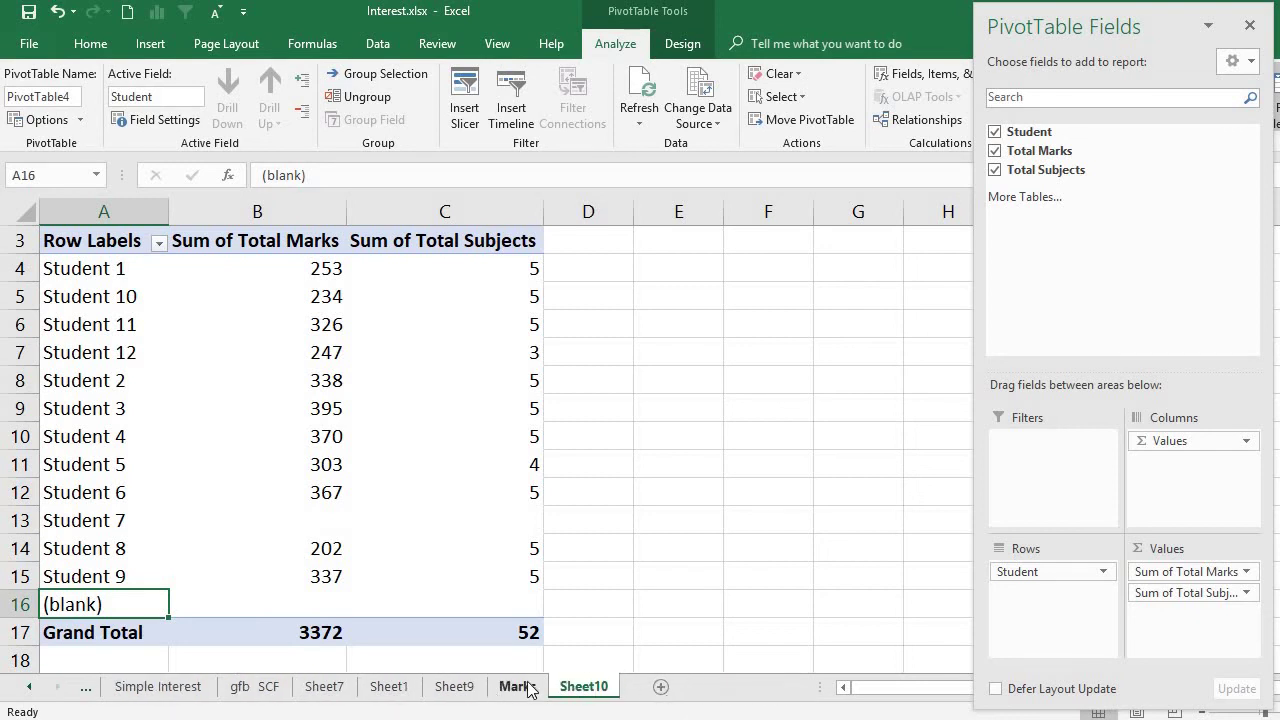
click(515, 687)
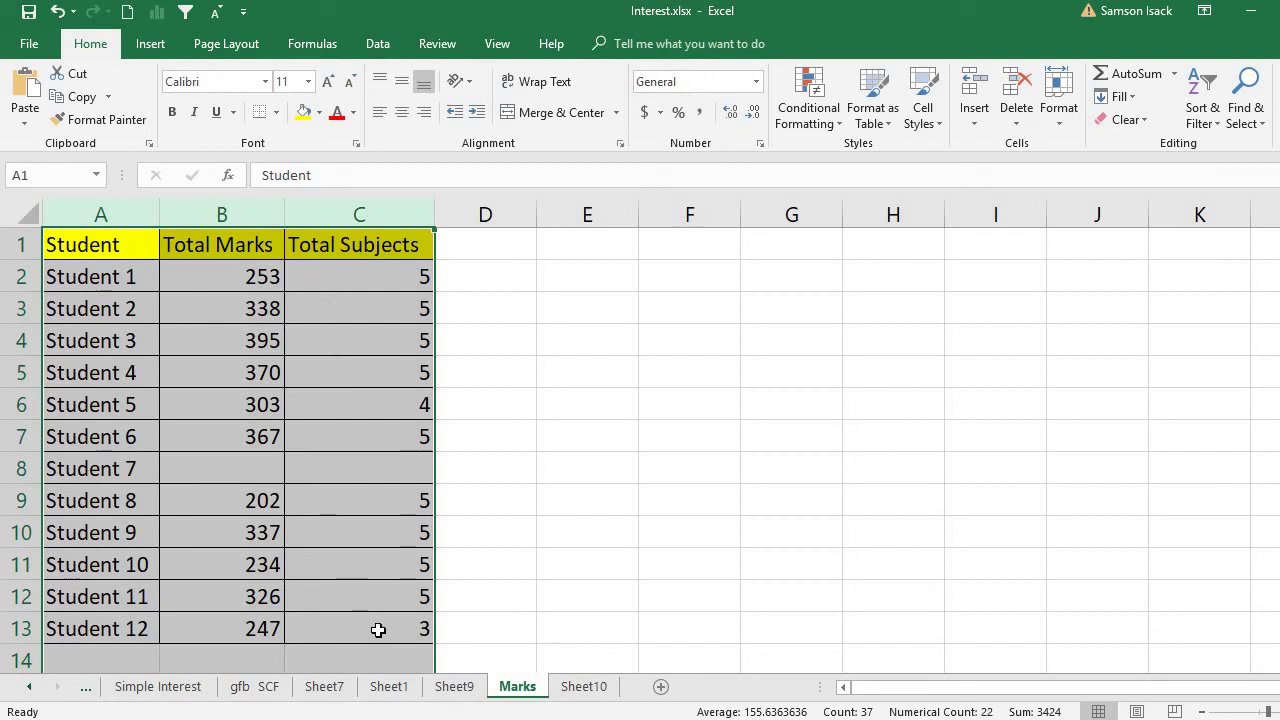
drag(378, 630, 63, 331)
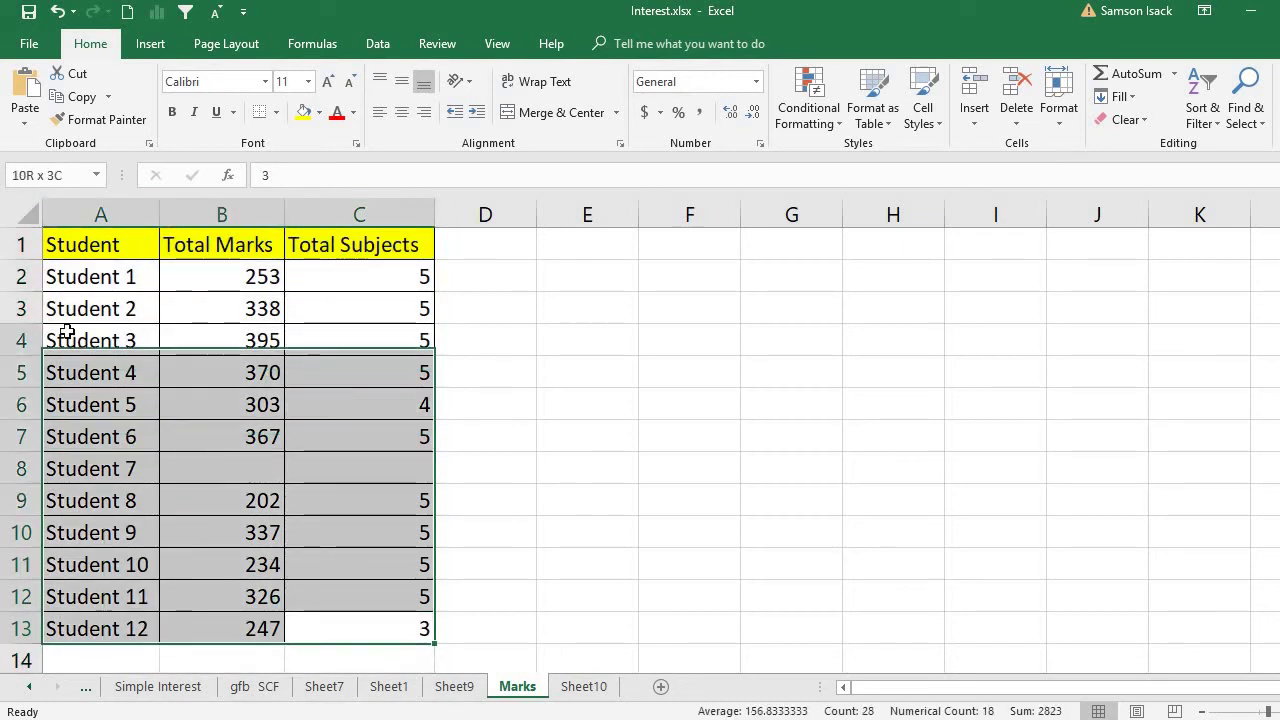
click(34, 96)
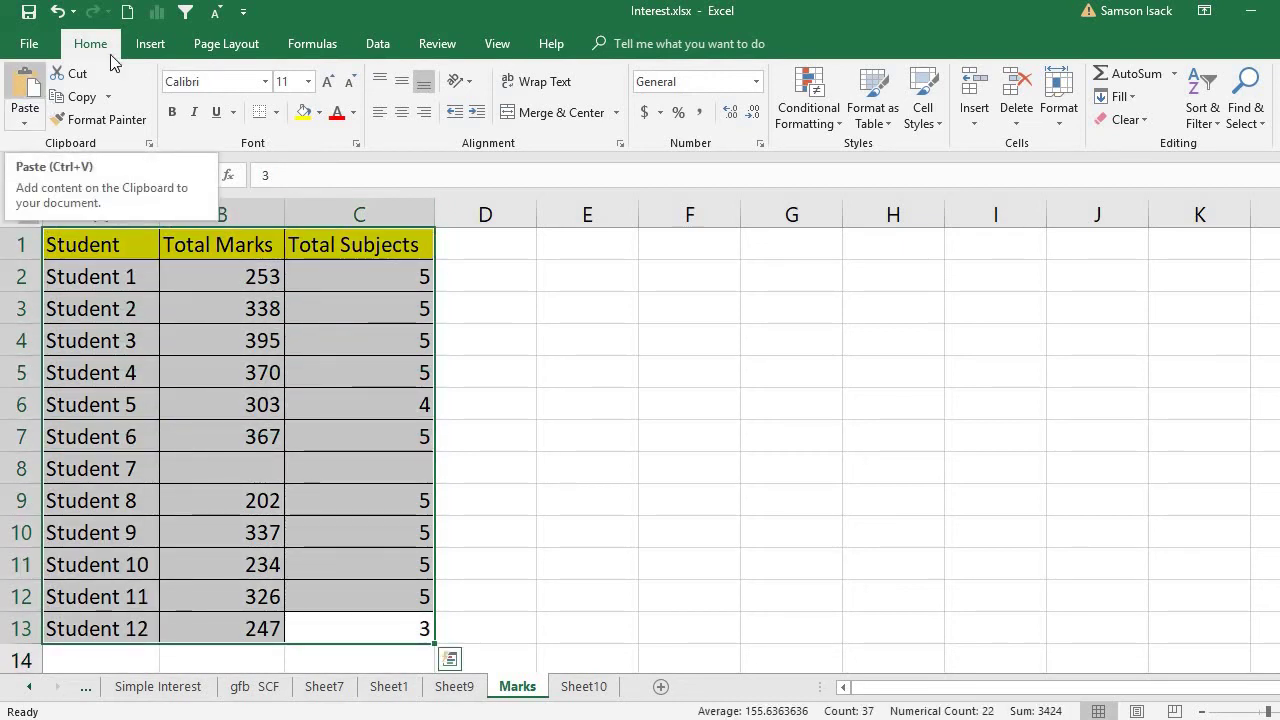
click(149, 46)
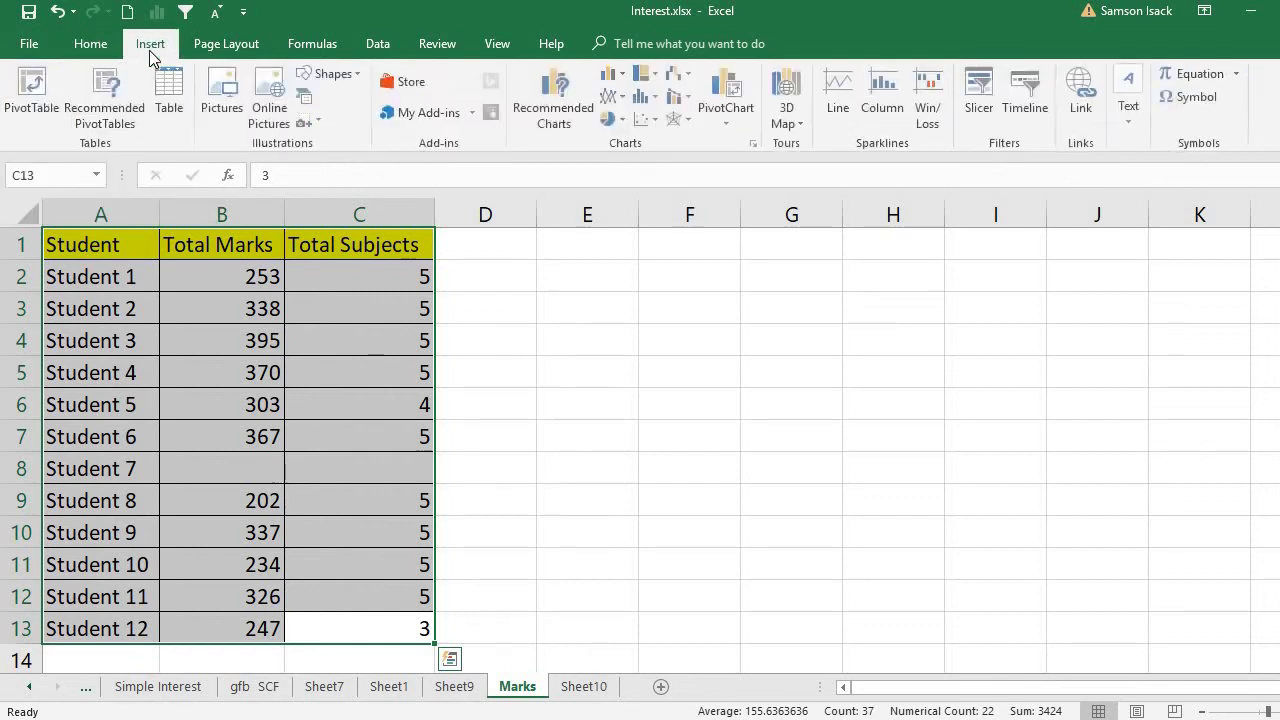
click(33, 90)
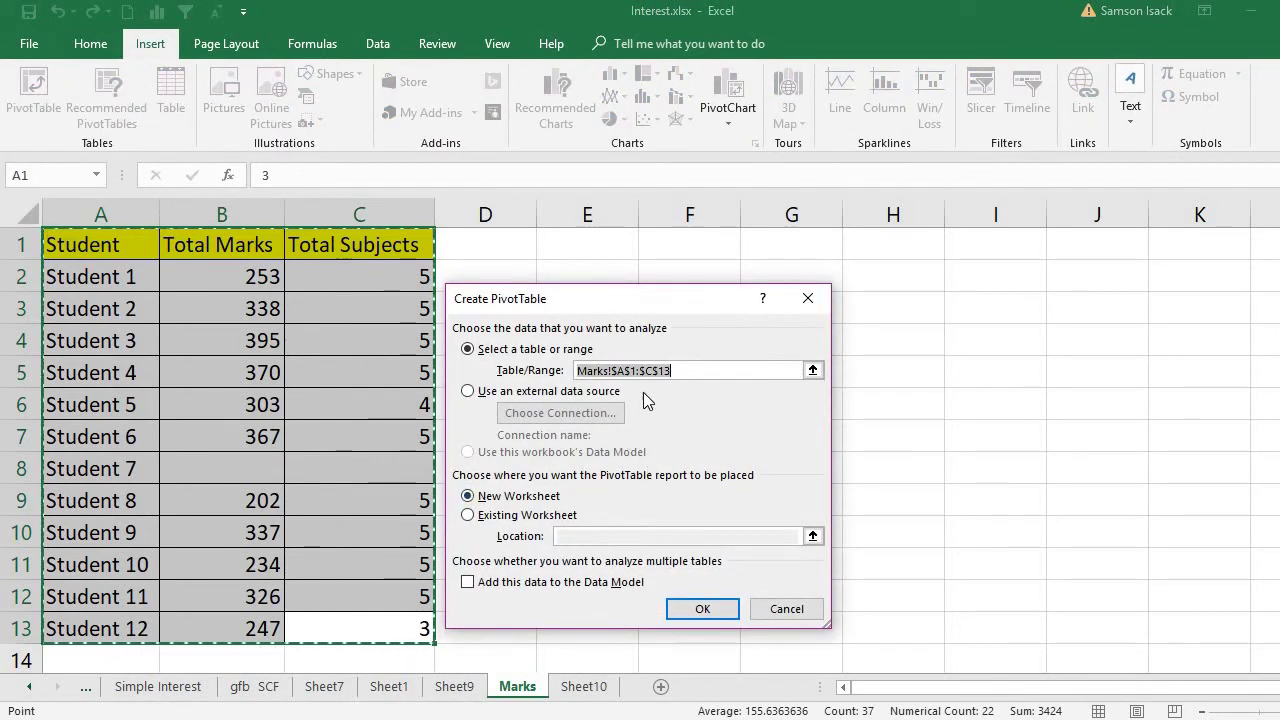
click(701, 612)
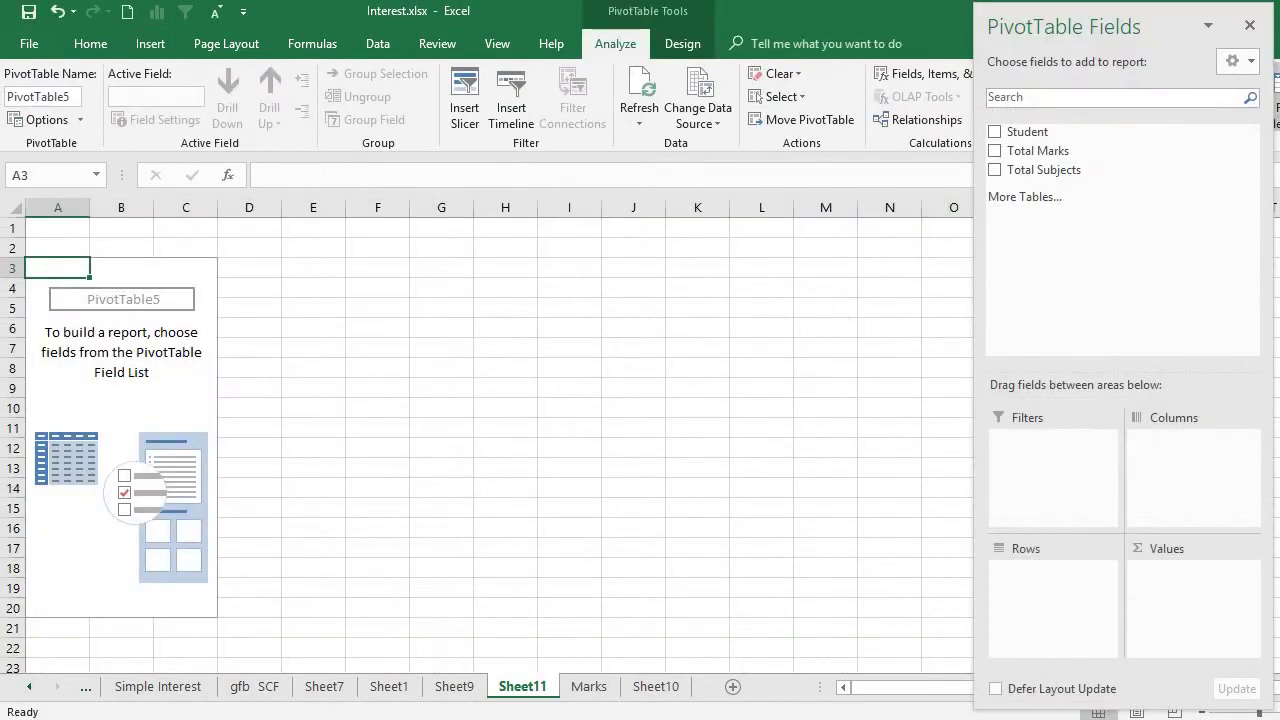
Add Student to the second pivot table's rows and Total Marks to its values.
ctrl+scroll(487, 436, up, 5)
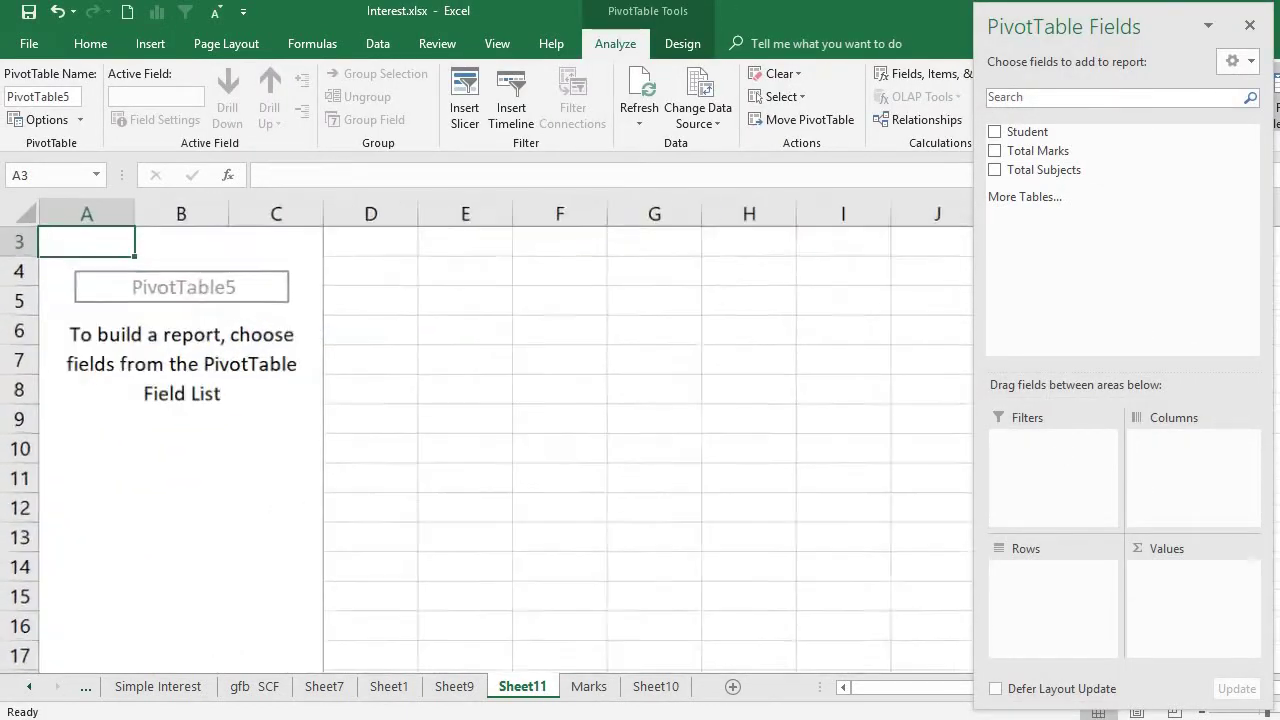
drag(1003, 136, 1010, 598)
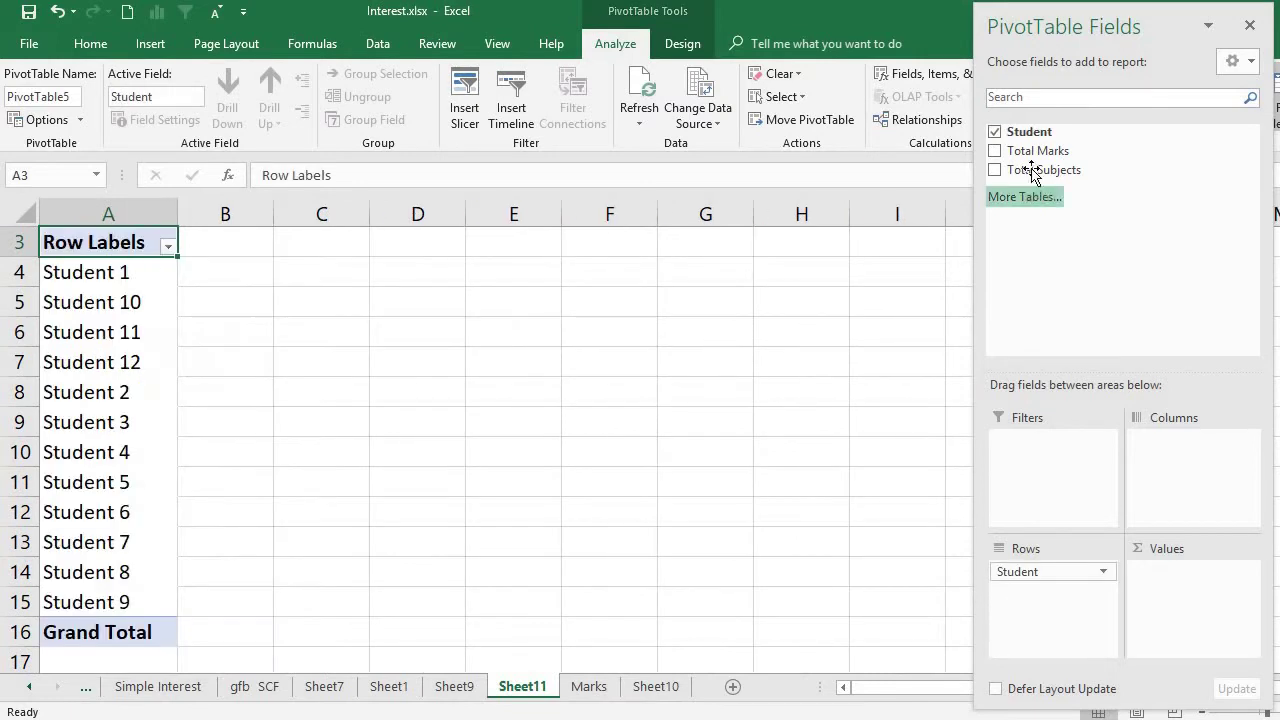
drag(1006, 157, 1206, 617)
click(105, 606)
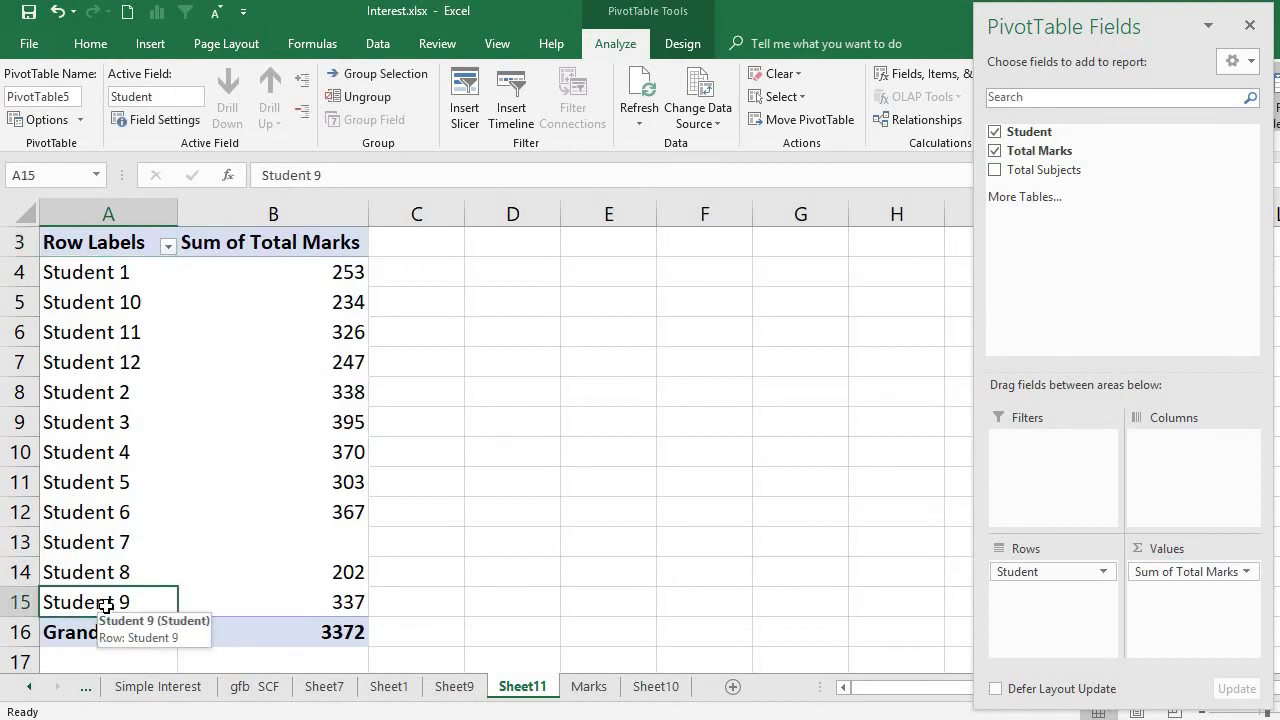
Compare the Sheet10 pivot table with its Marks source data, contrasting entire columns A to C with the range A1:C13.
click(655, 688)
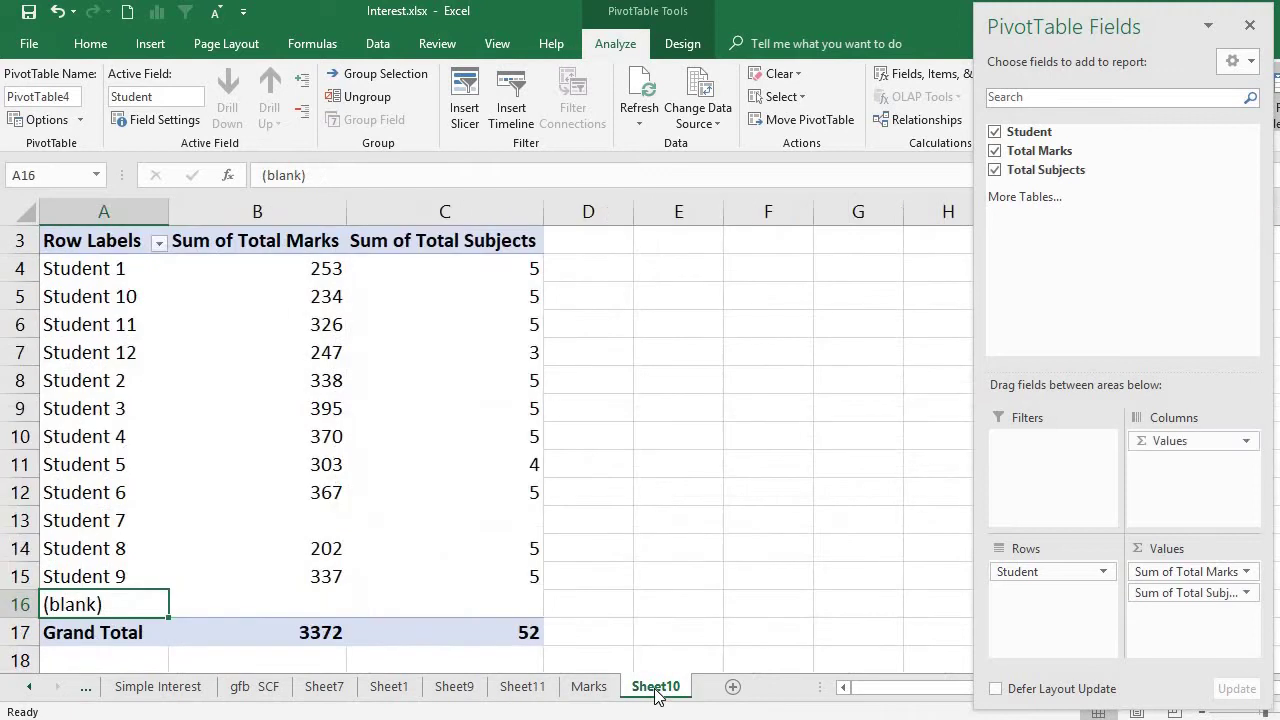
click(590, 687)
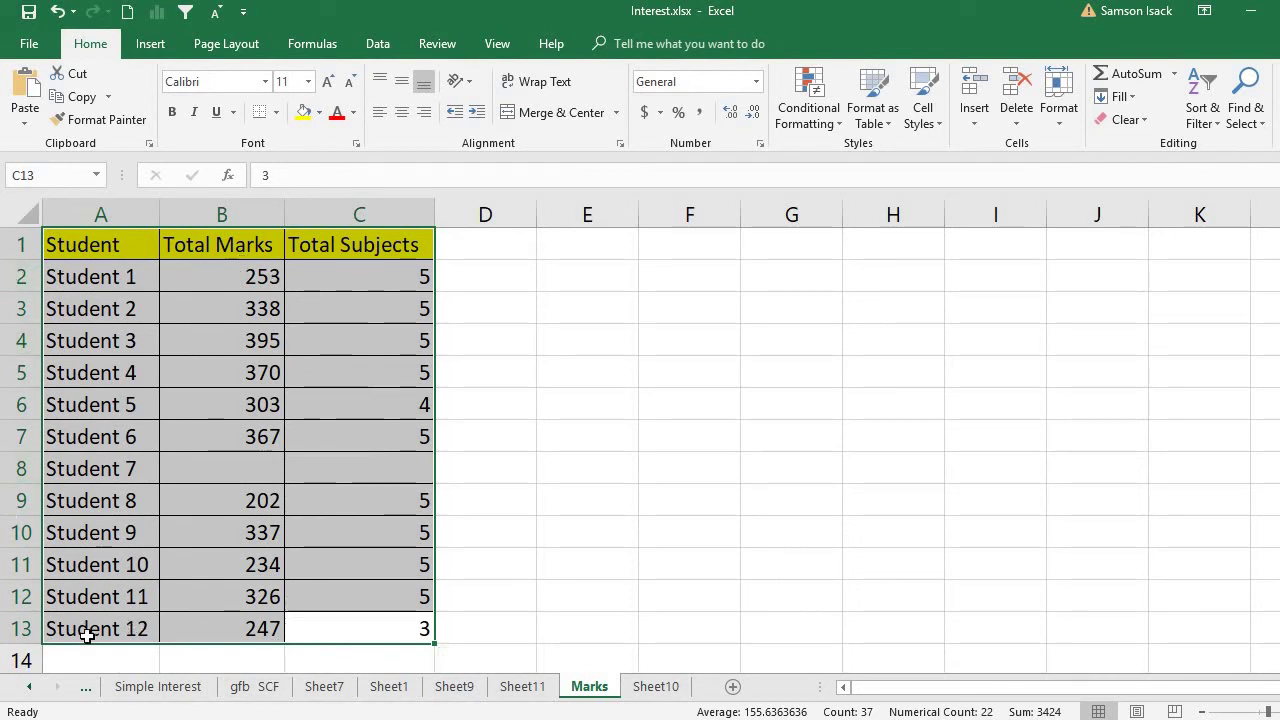
drag(128, 214, 331, 201)
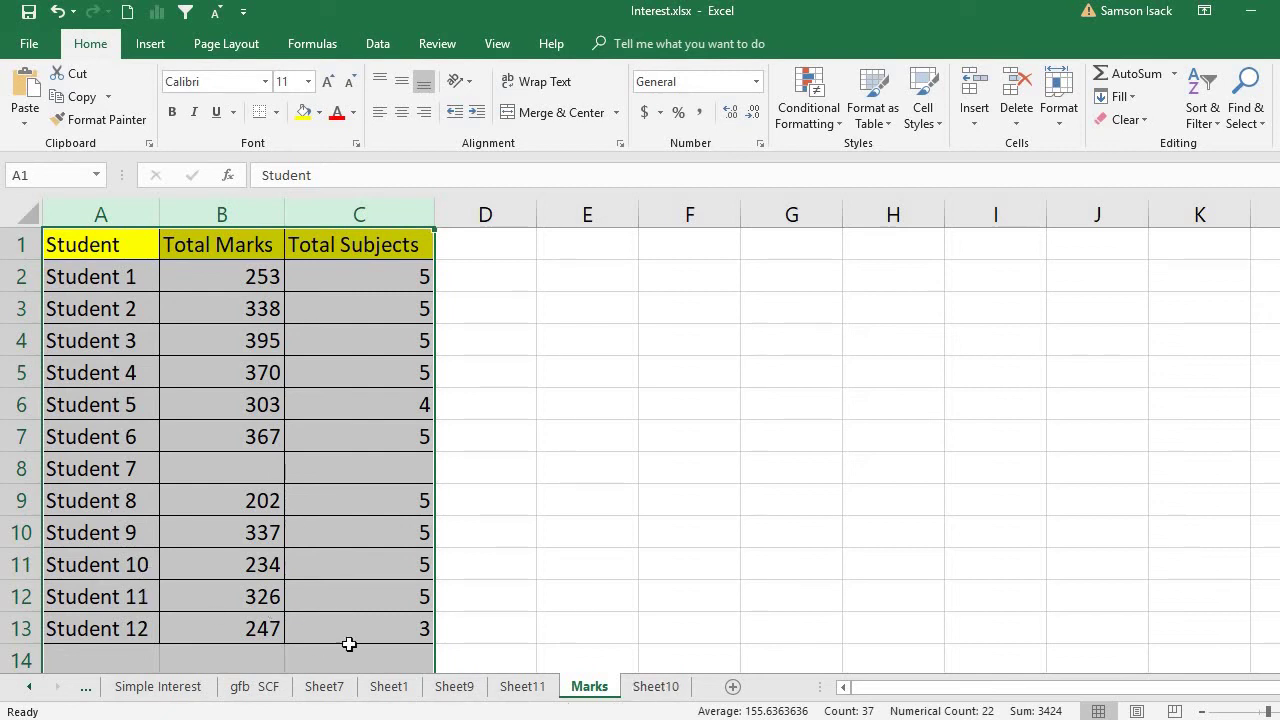
drag(349, 644, 113, 115)
drag(100, 215, 320, 222)
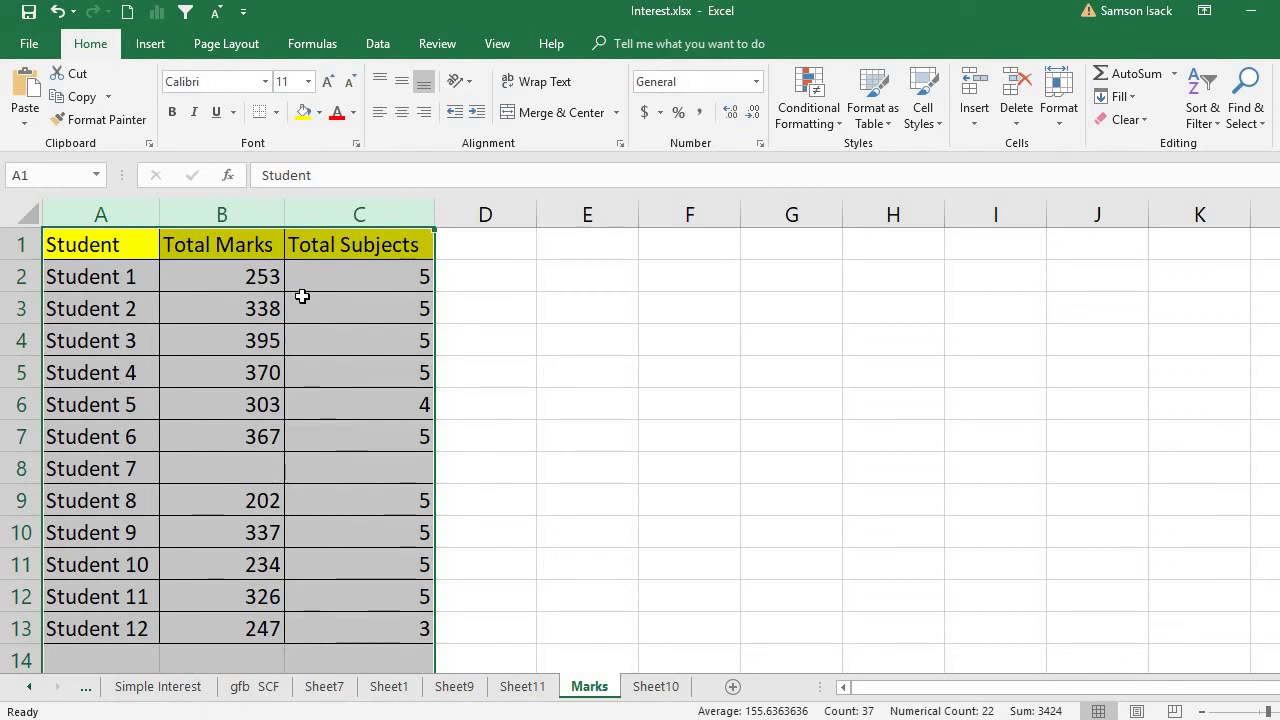
click(93, 666)
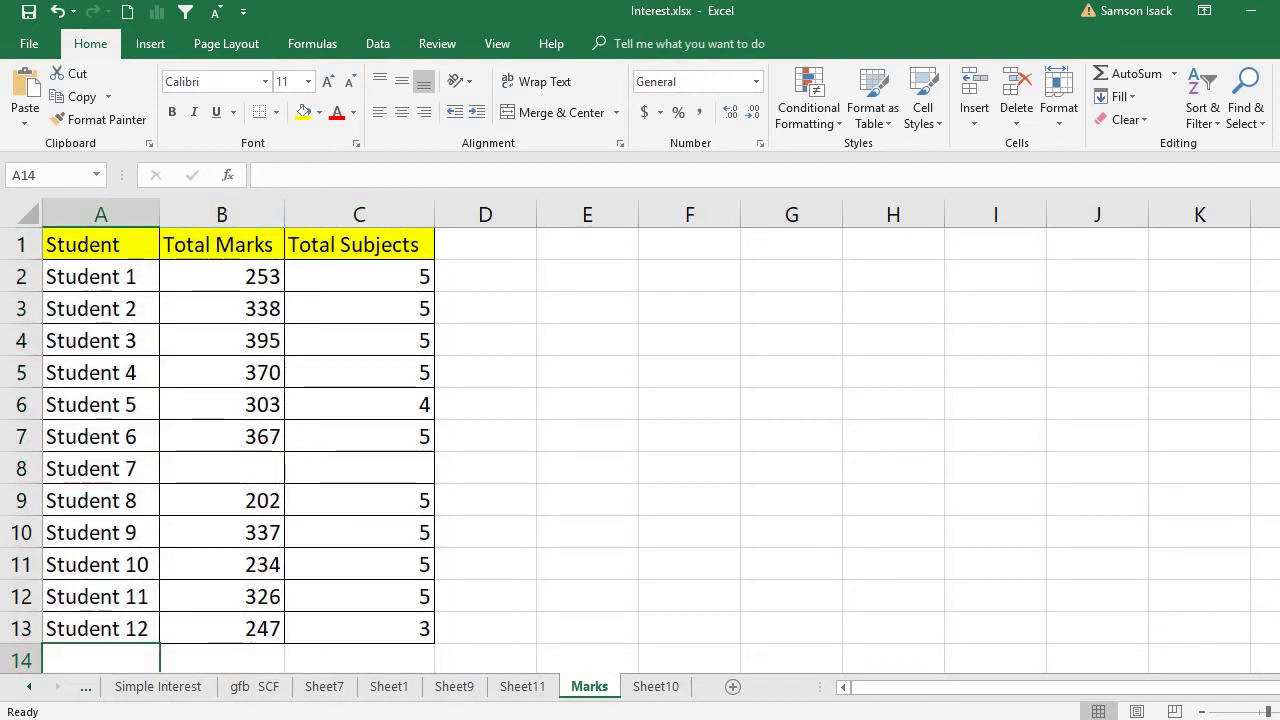
scroll(234, 620, down, 1)
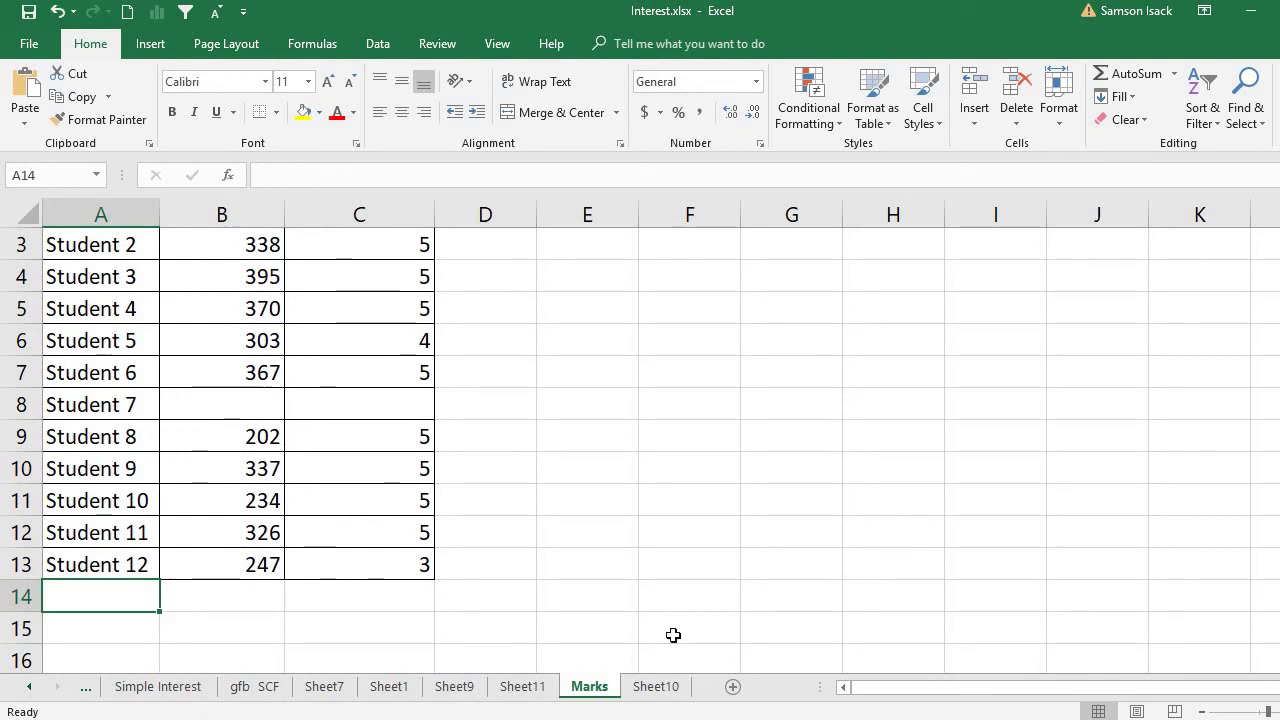
drag(360, 565, 150, 105)
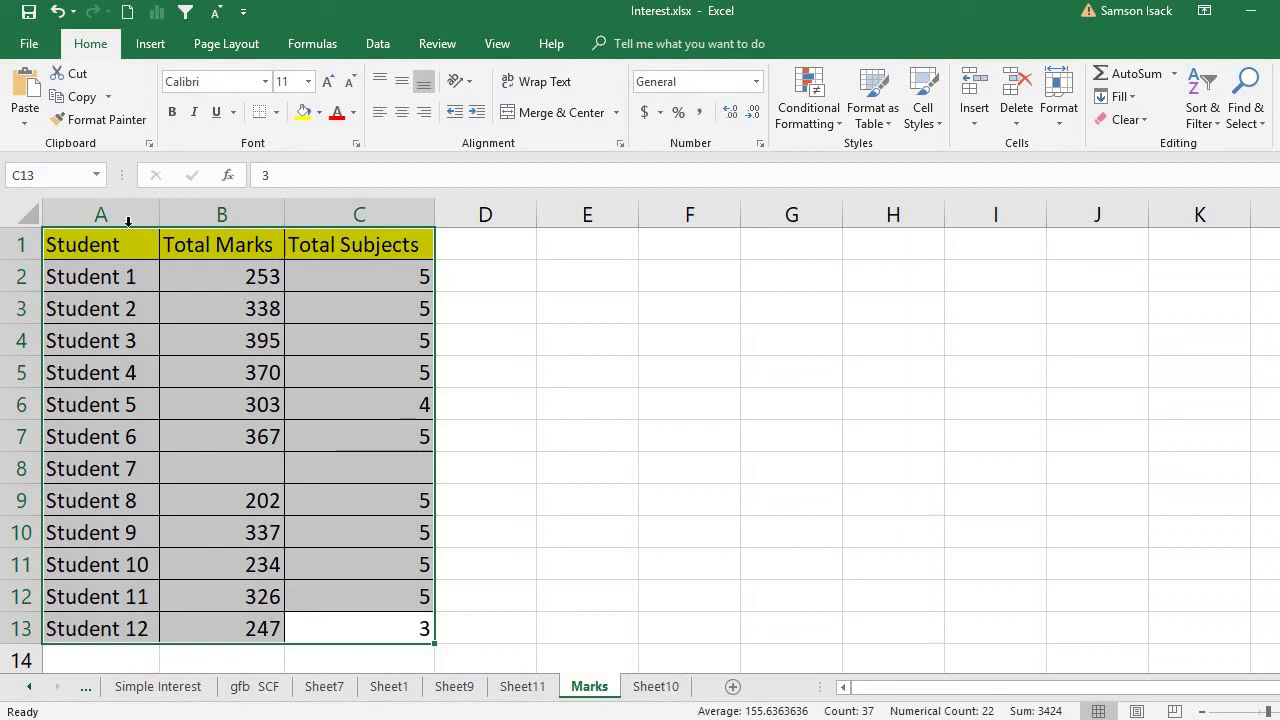
drag(128, 222, 308, 219)
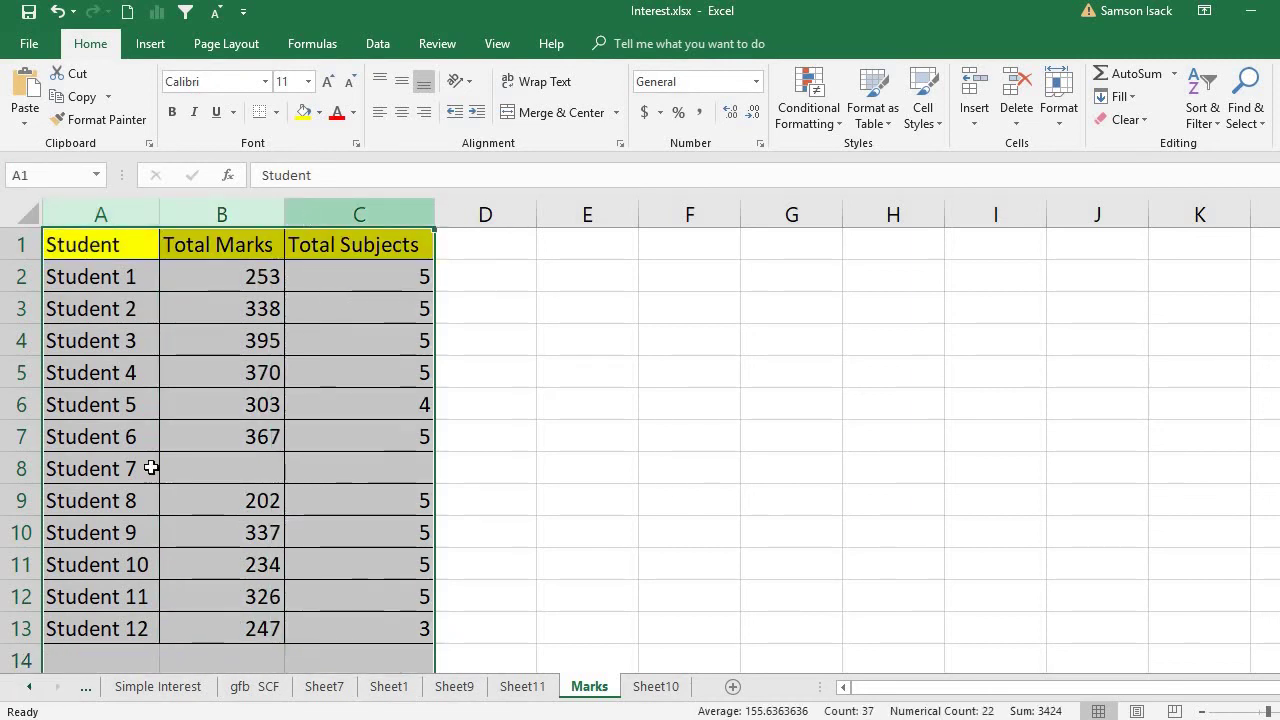
click(118, 657)
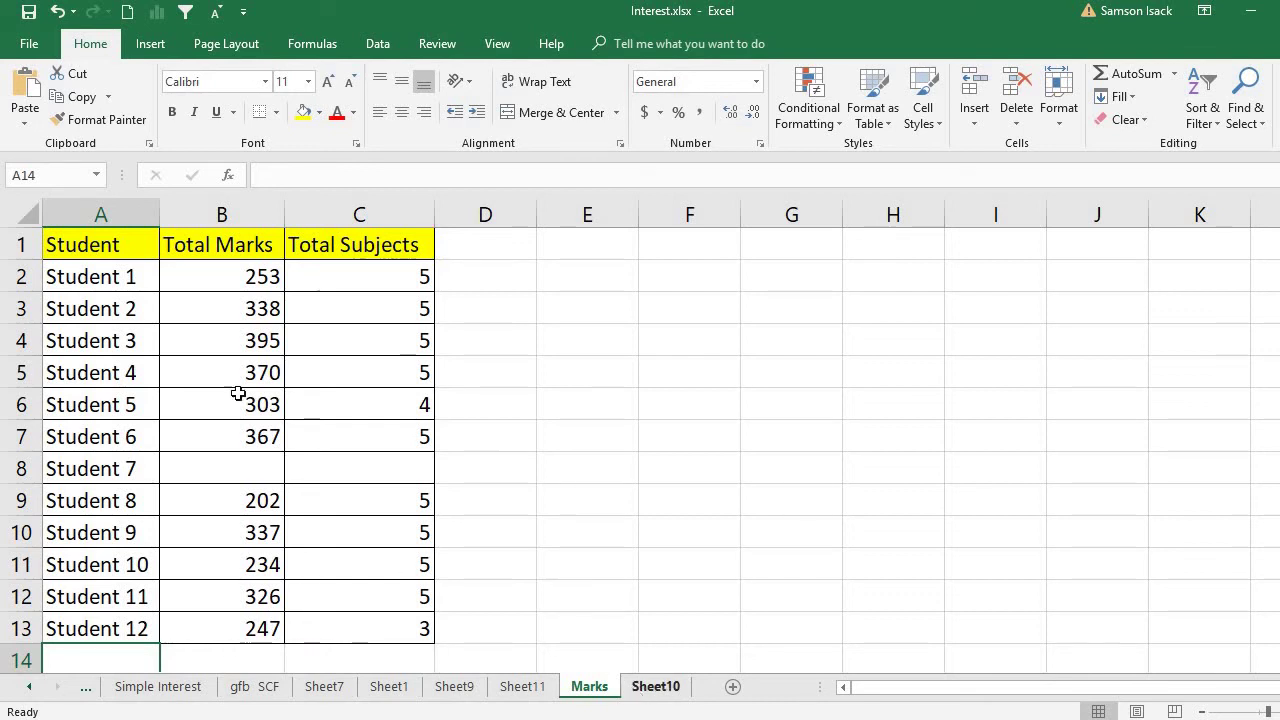
click(114, 208)
drag(176, 208, 366, 240)
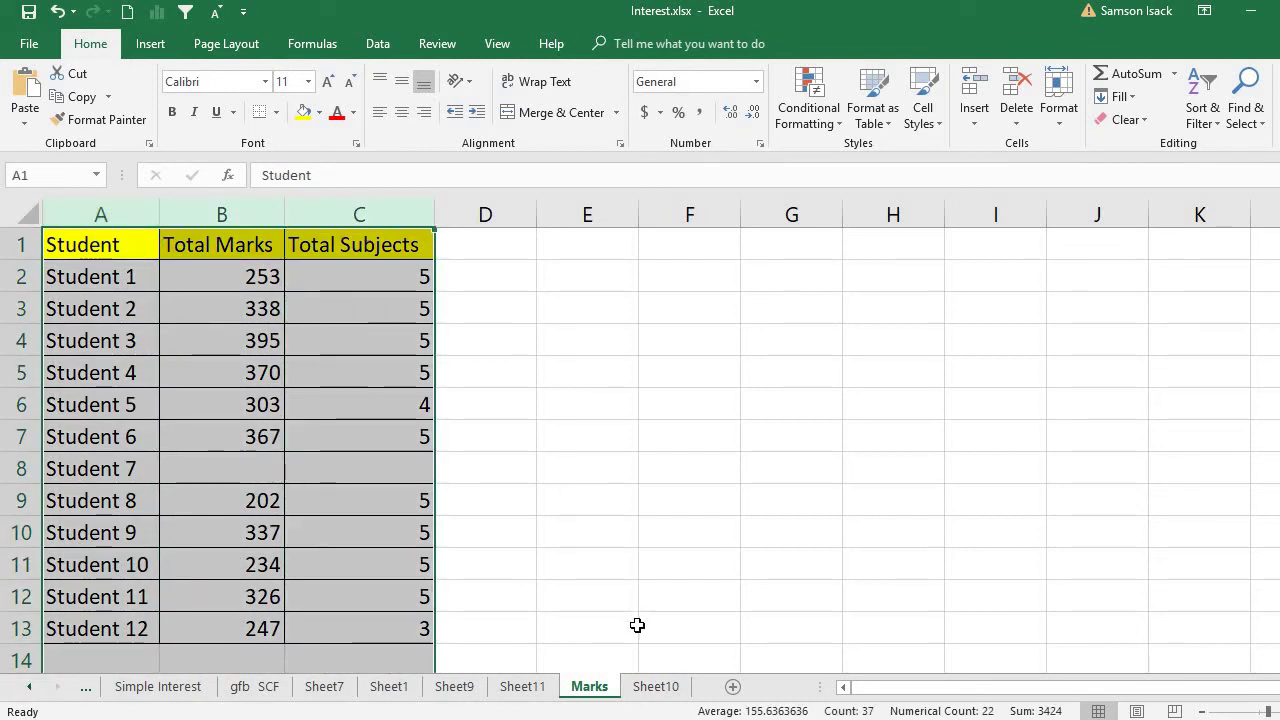
Relabel the row header cell A3 of the Sheet10 pivot table as STUDENT.
click(650, 688)
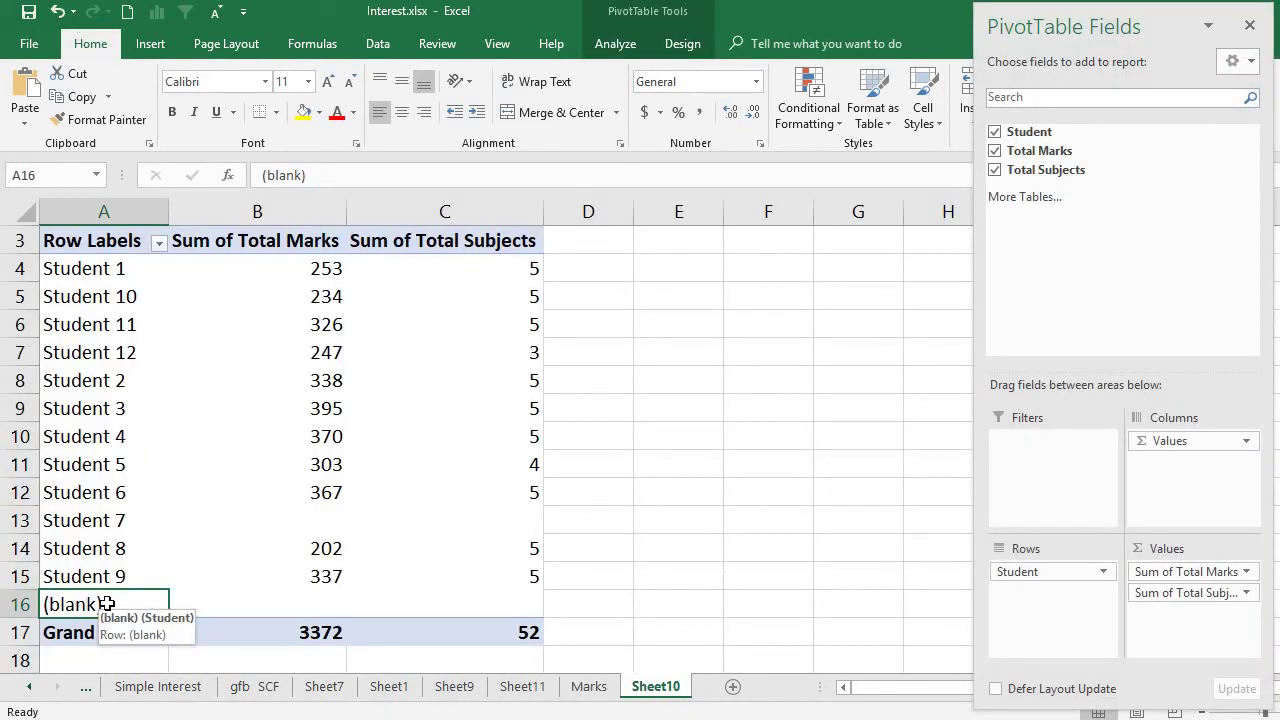
click(120, 236)
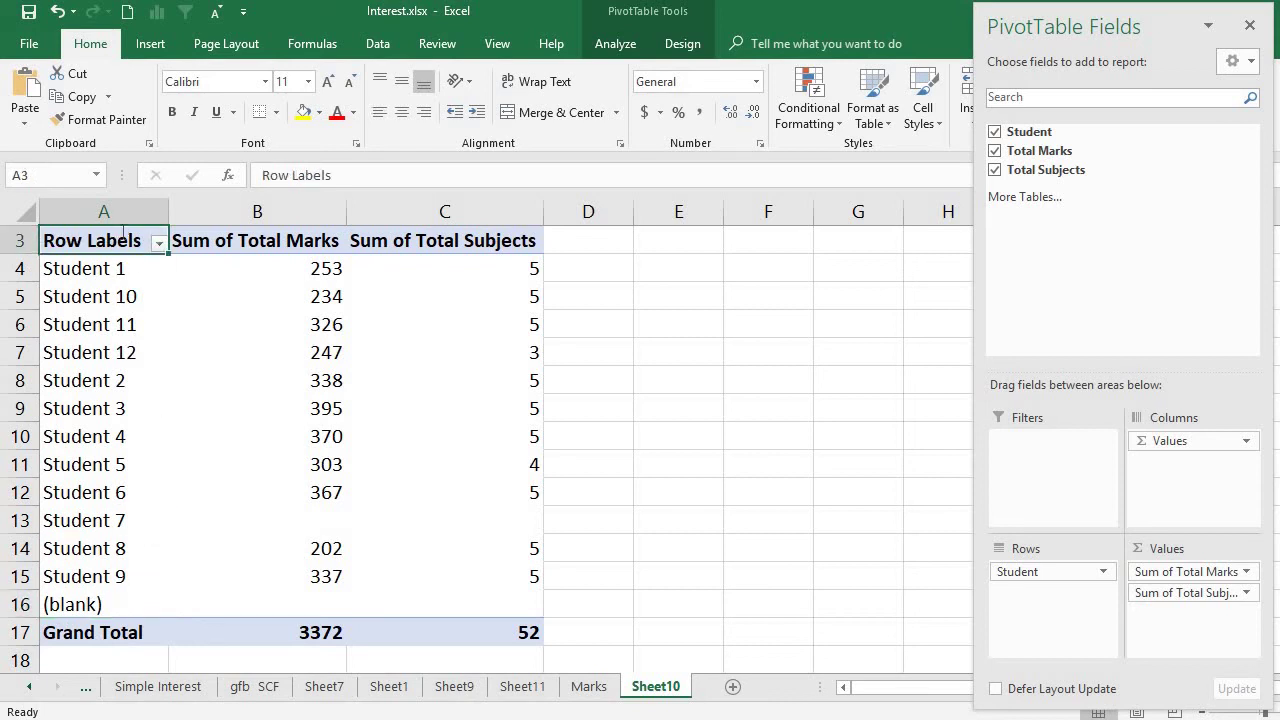
text(S)
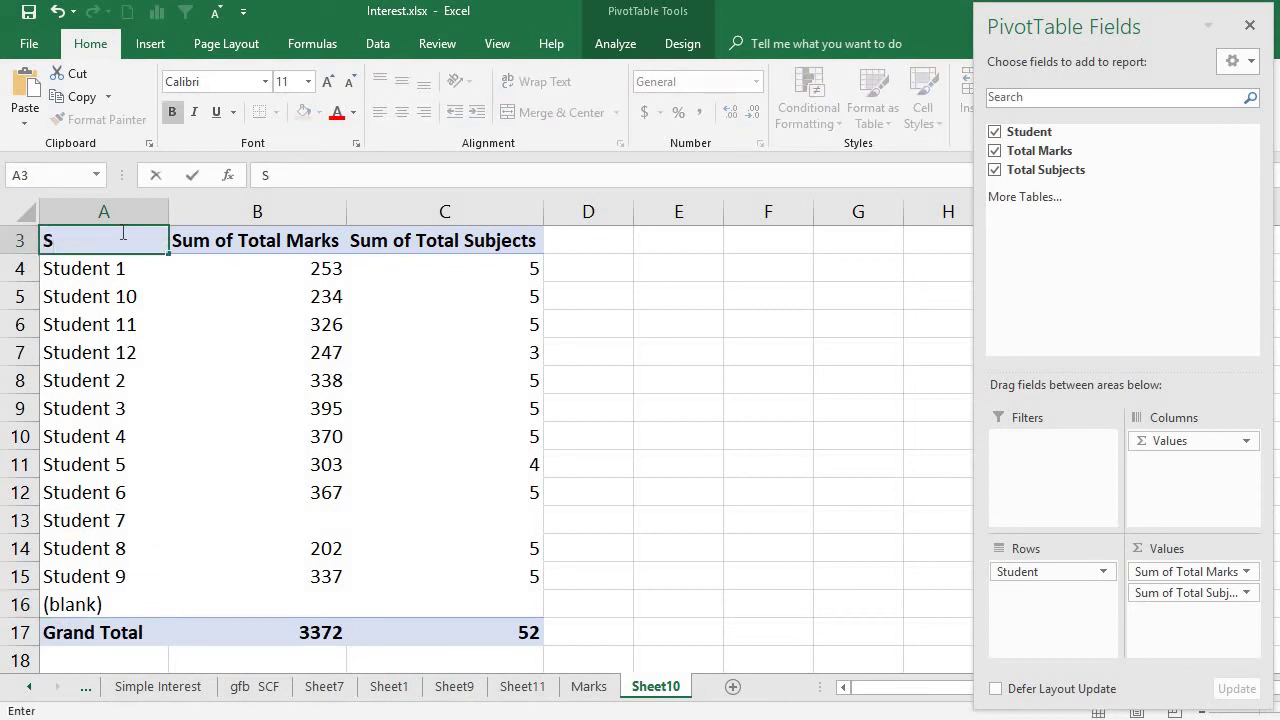
text(TUDEN?T)
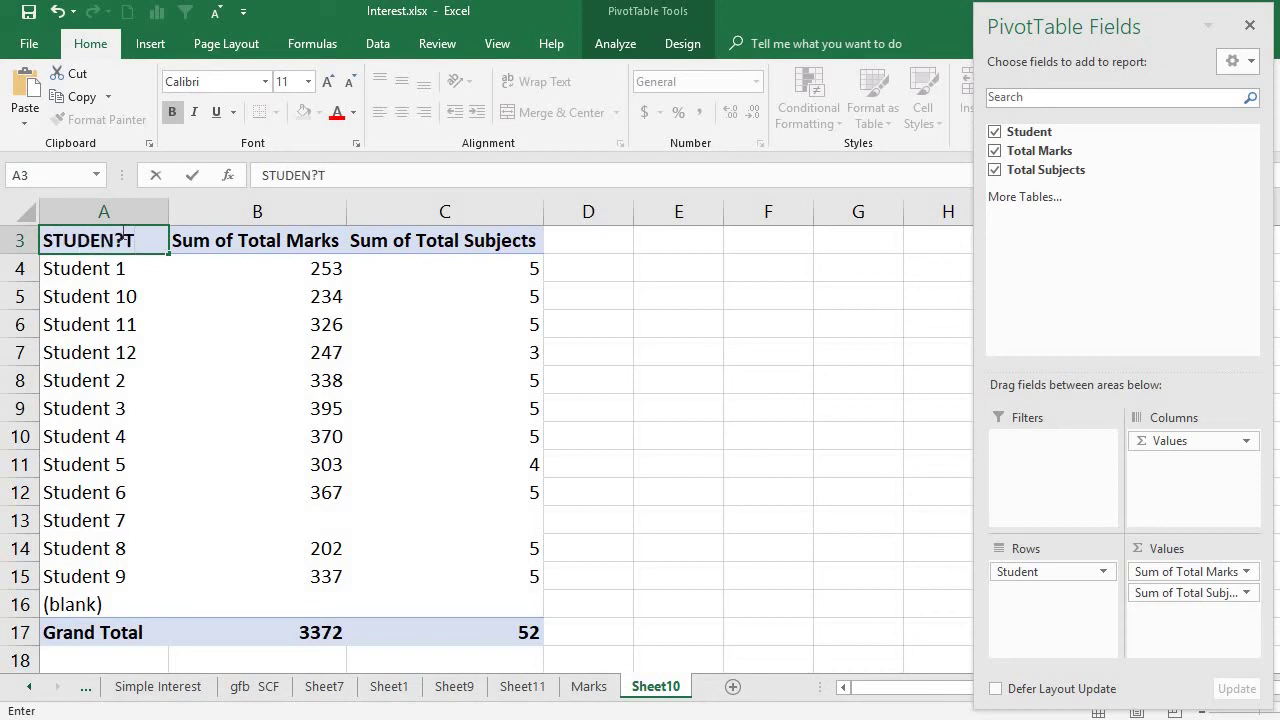
key(BackSpace)
key(BackSpace)
text(T)
click(127, 319)
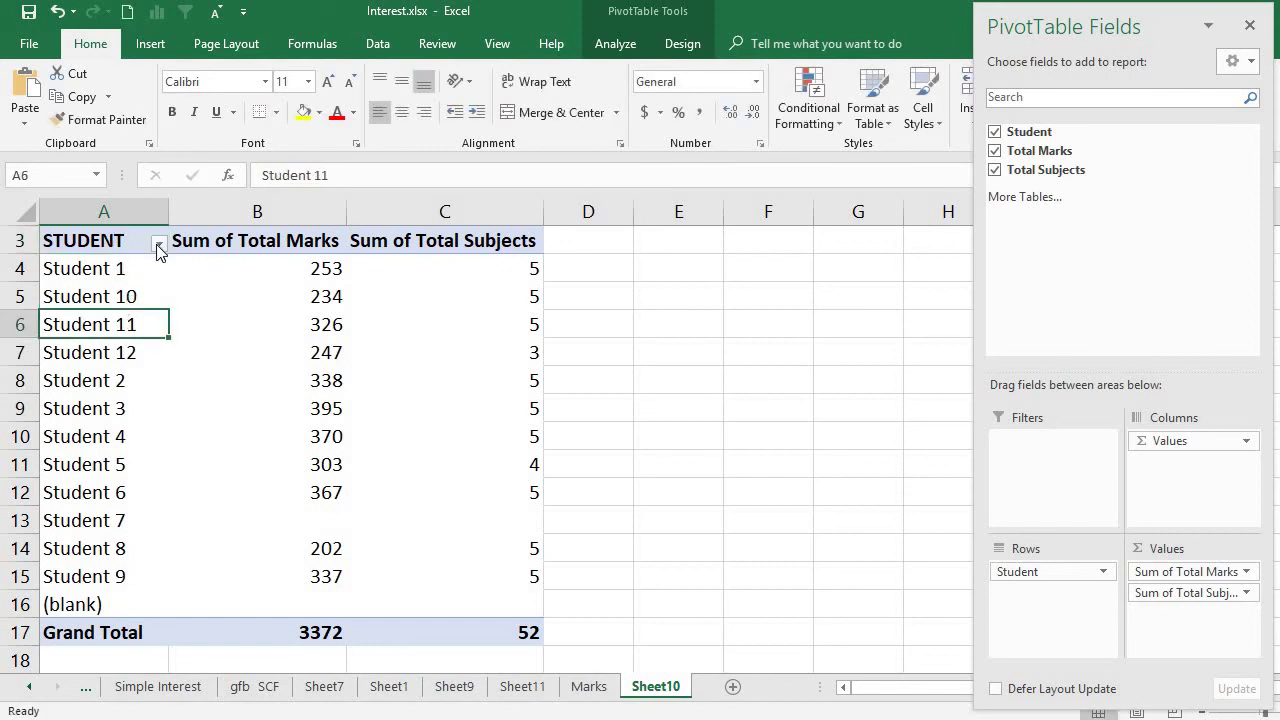
Filter the pivot table's STUDENT column to exclude the (blank) item.
click(158, 244)
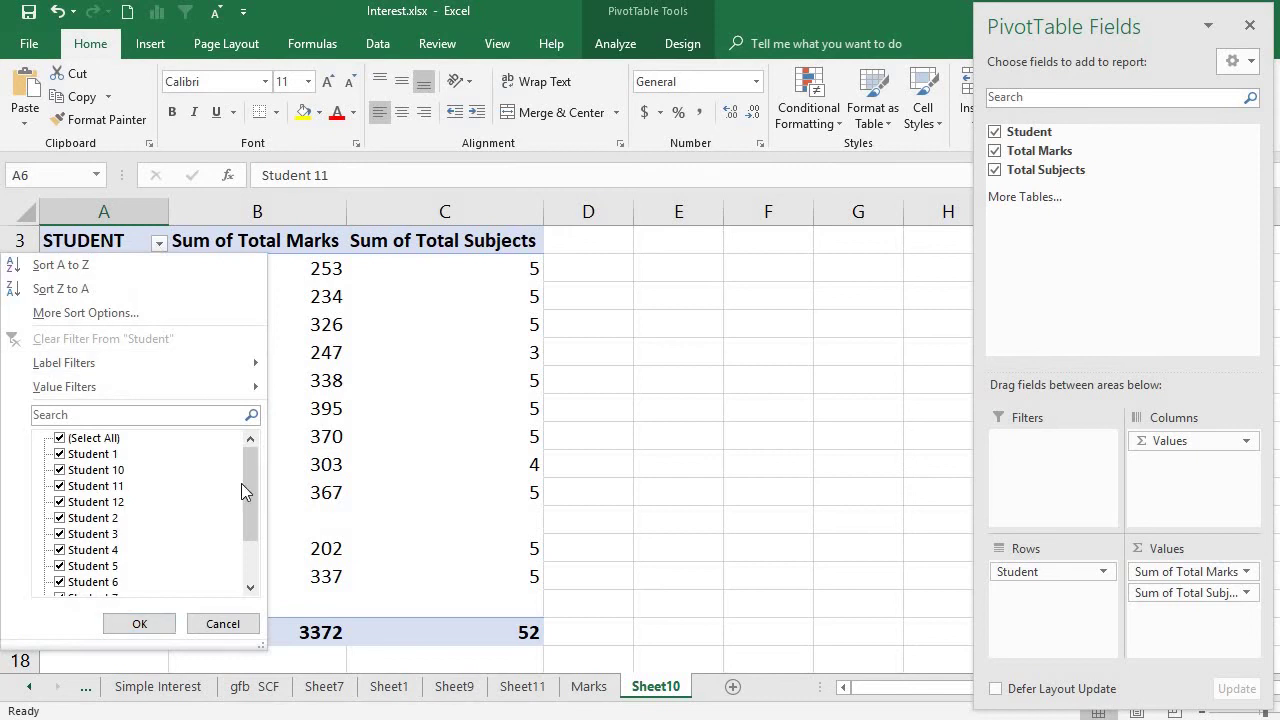
drag(251, 496, 257, 536)
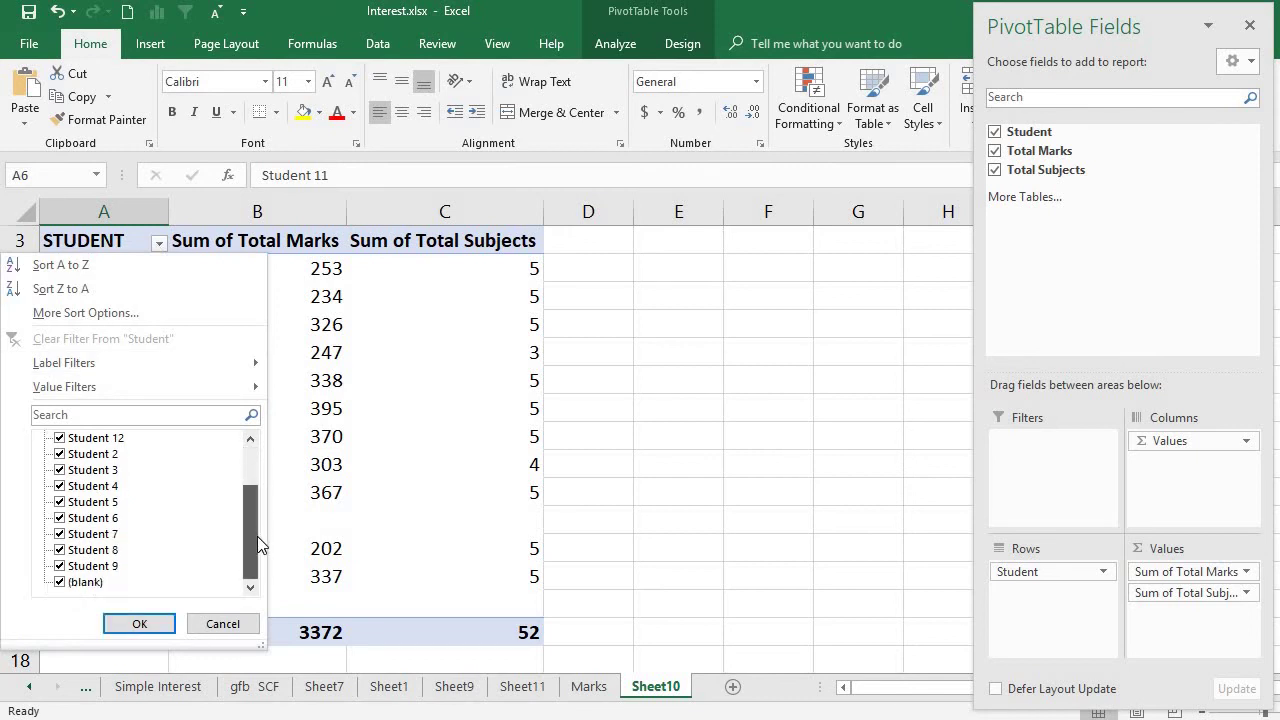
click(62, 586)
click(135, 623)
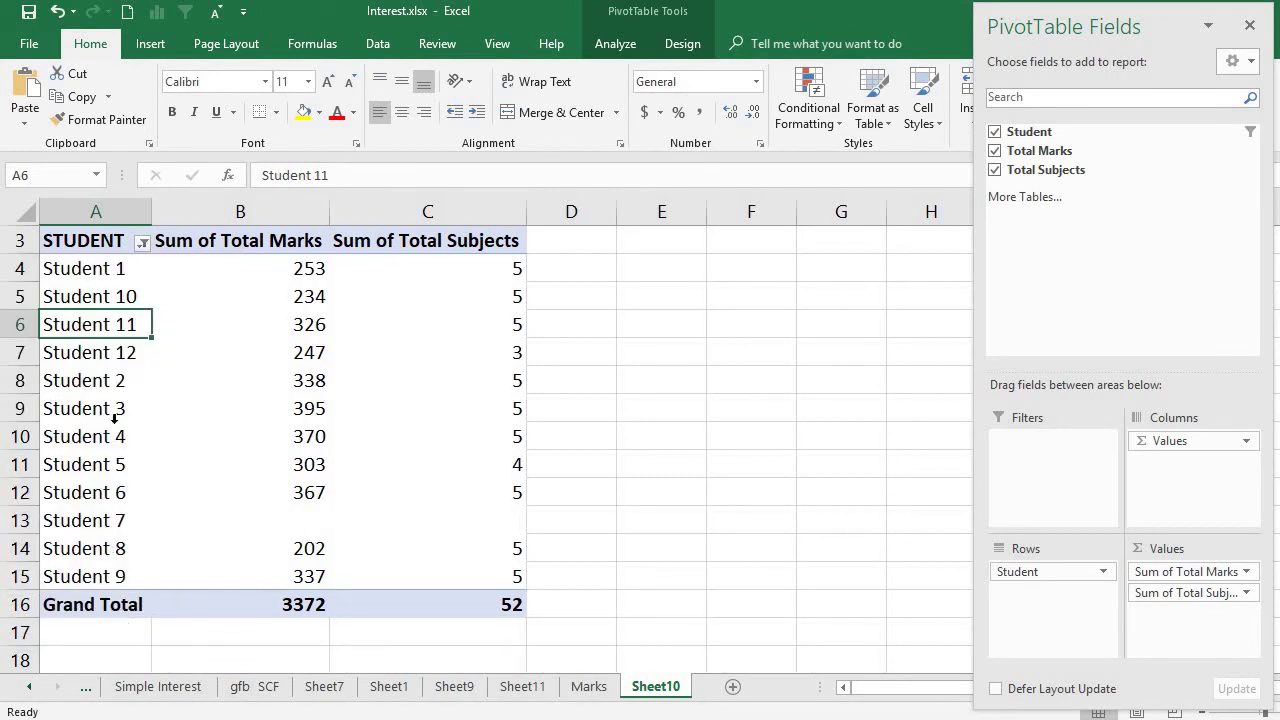
Examine the (blank) entry in the STUDENT filter list and the Student 7 row's marks and subjects cells.
click(111, 268)
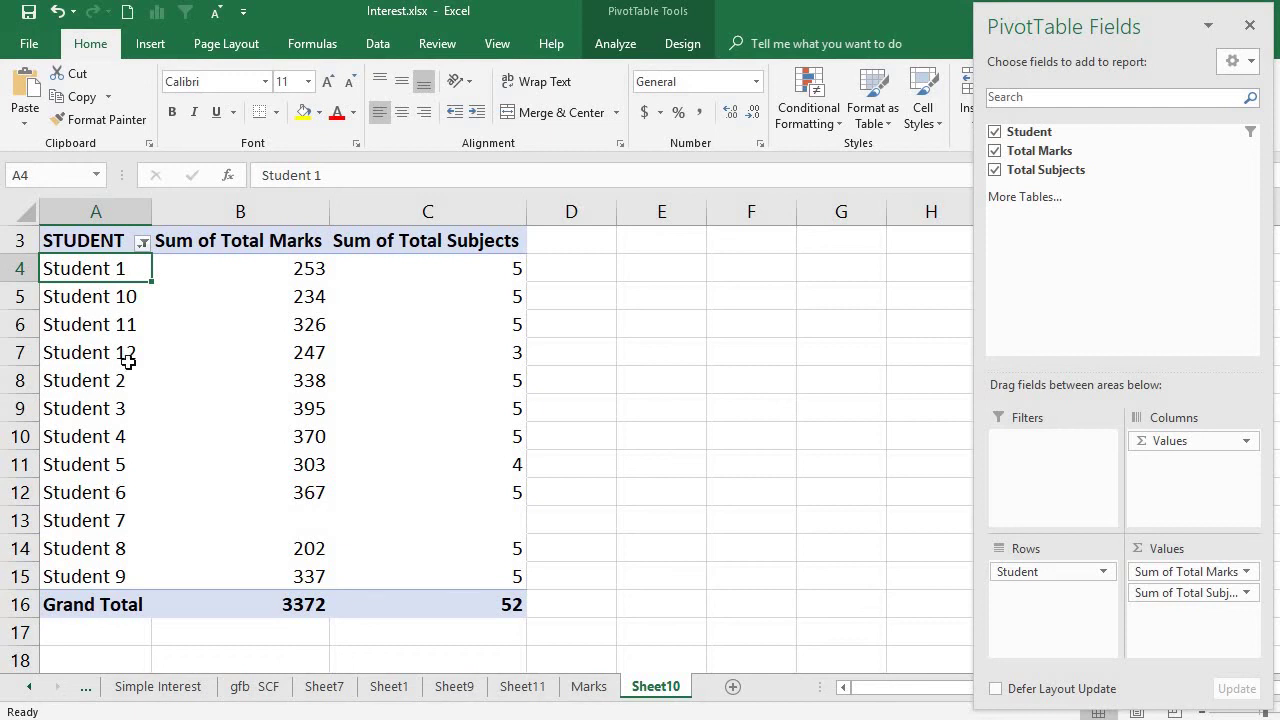
click(143, 242)
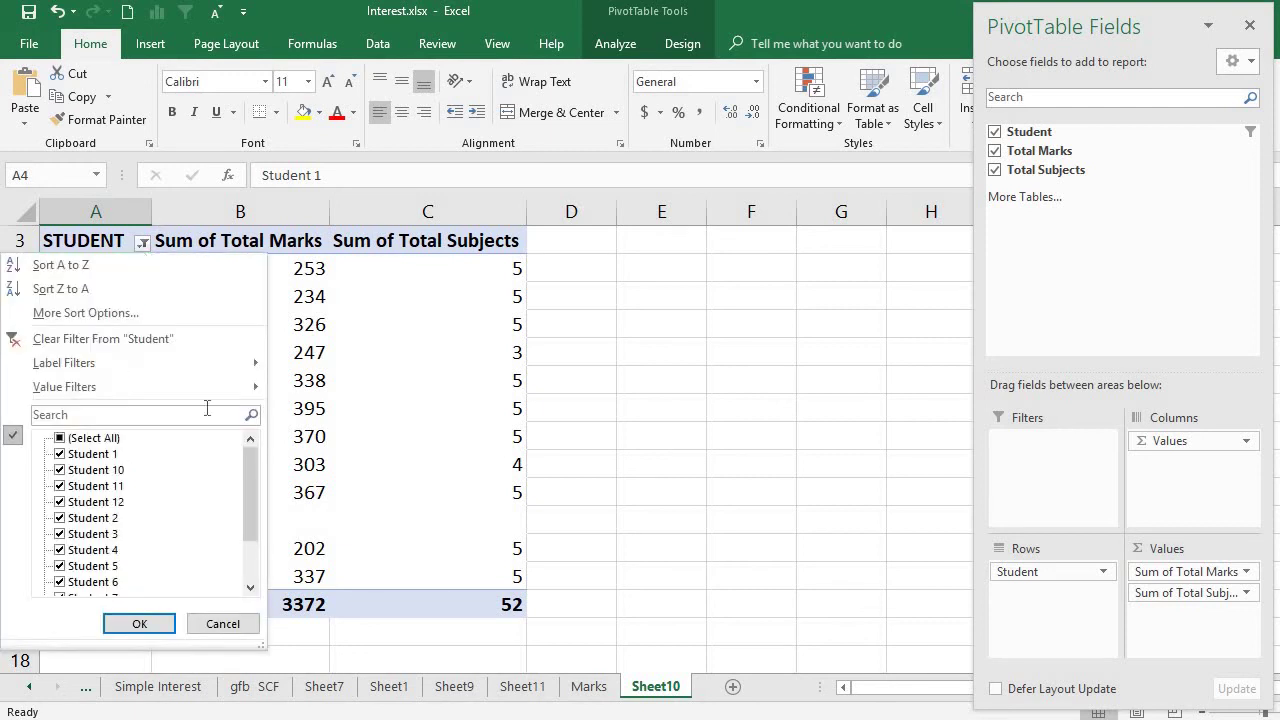
drag(248, 494, 196, 588)
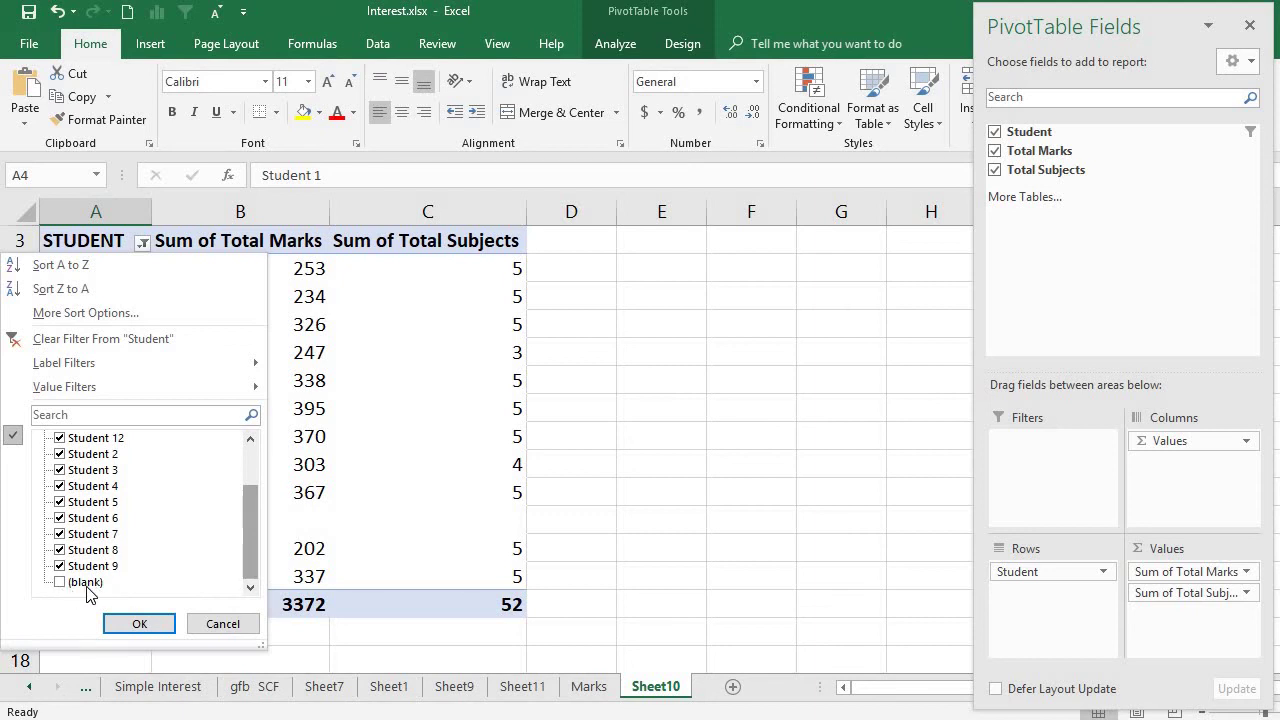
click(152, 624)
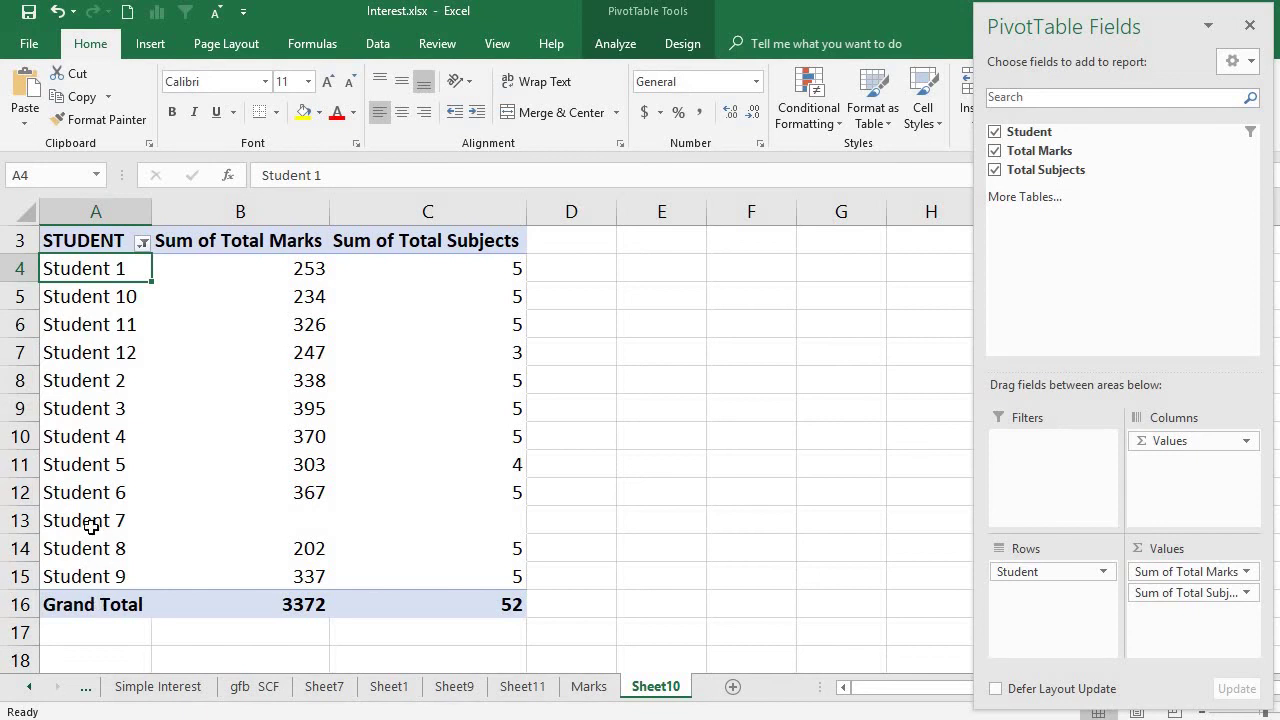
drag(91, 521, 400, 526)
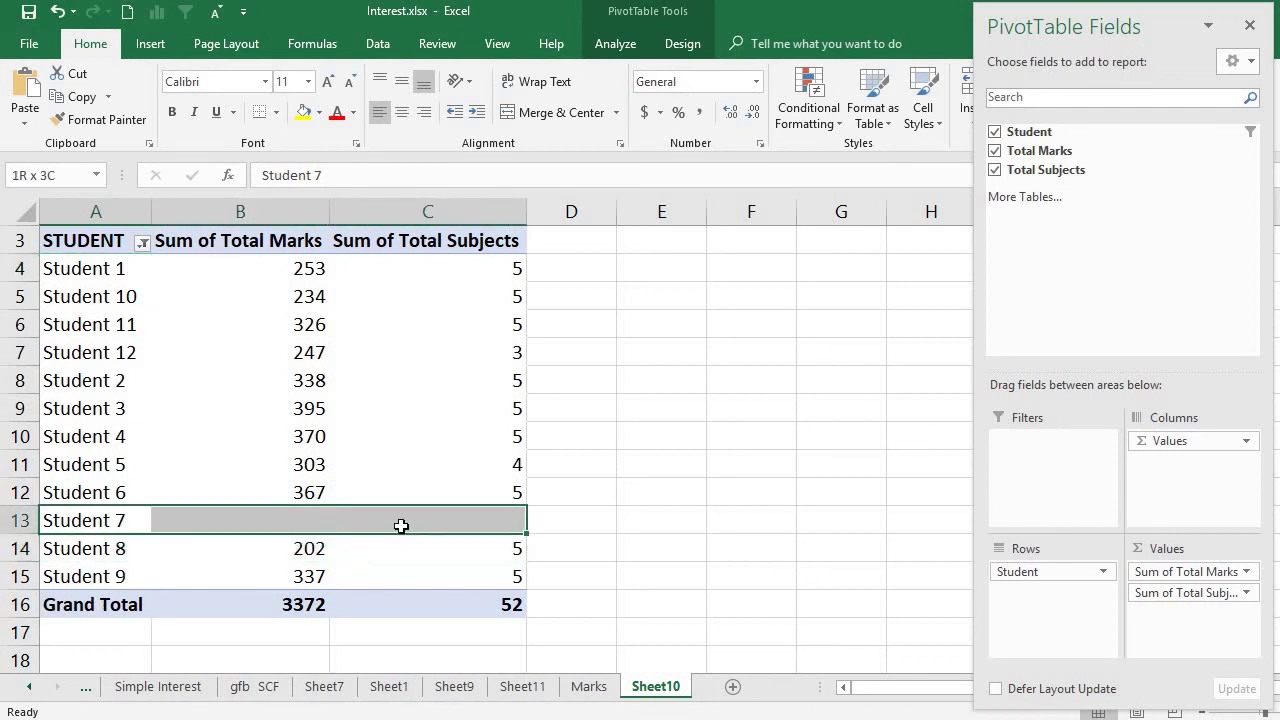
click(322, 516)
click(457, 528)
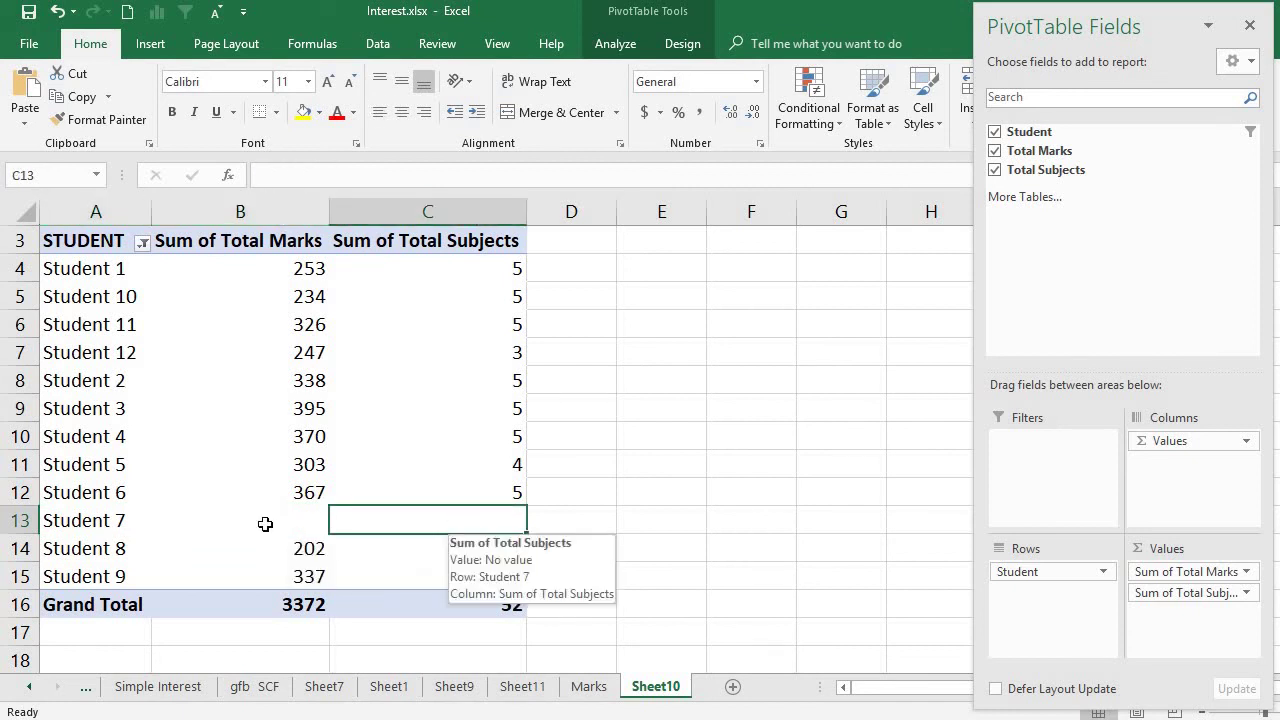
click(249, 523)
click(93, 527)
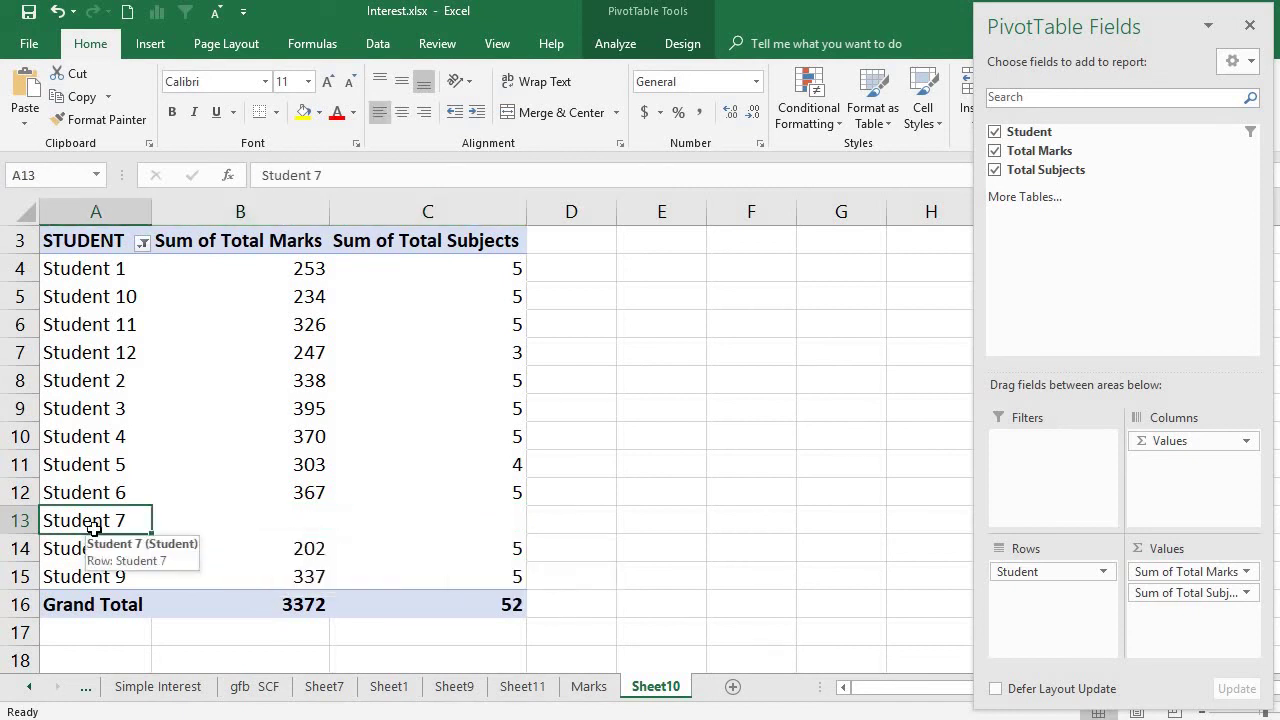
Filter Student 7 out of the pivot table's STUDENT column as well.
click(143, 243)
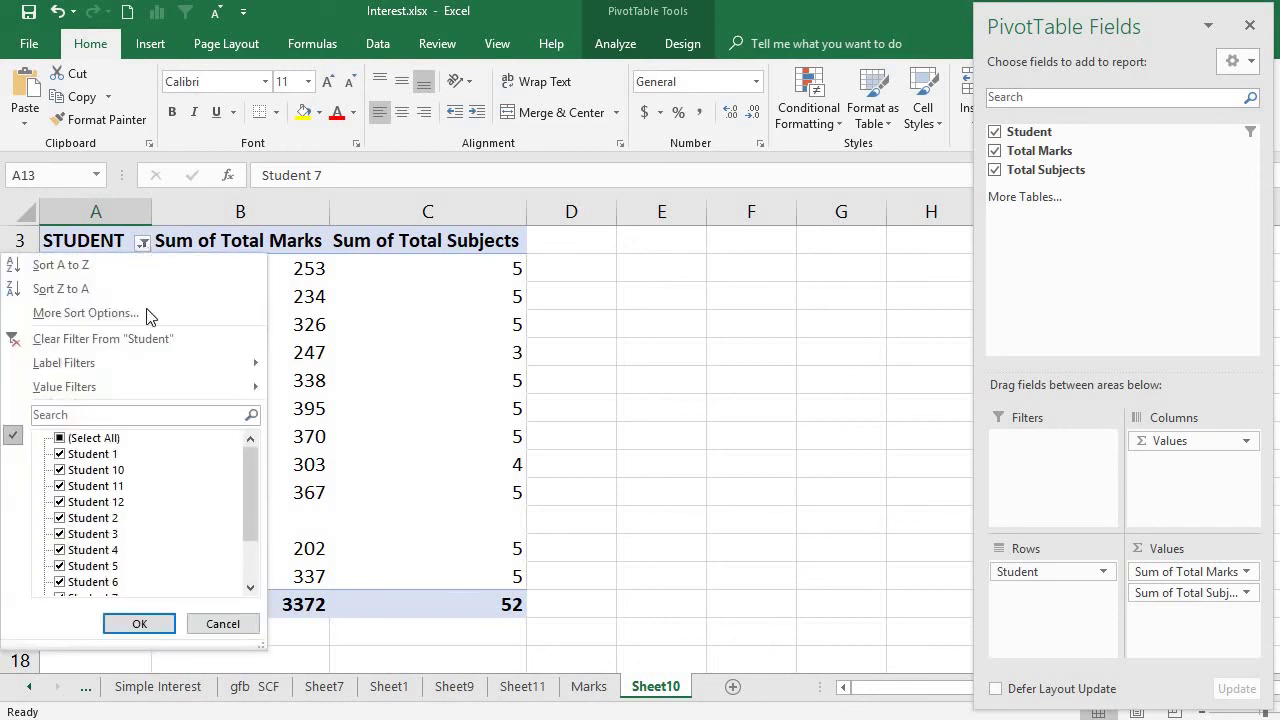
drag(249, 507, 251, 526)
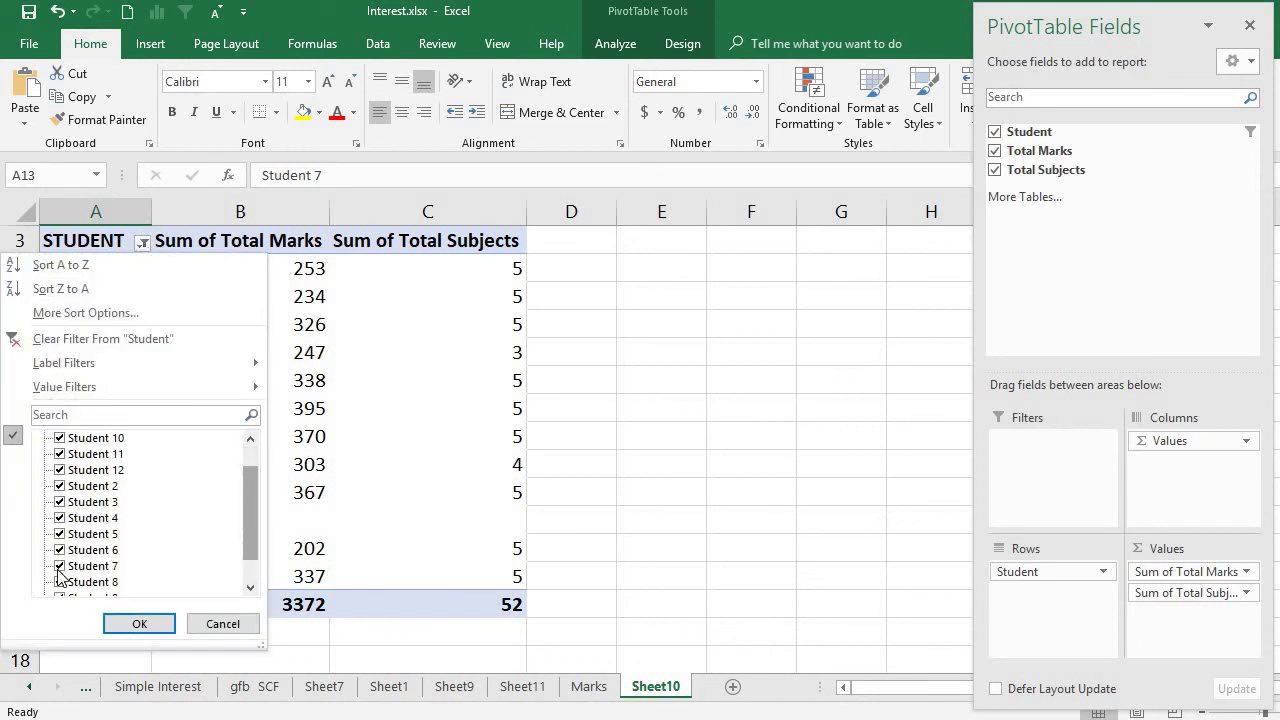
click(72, 566)
click(130, 622)
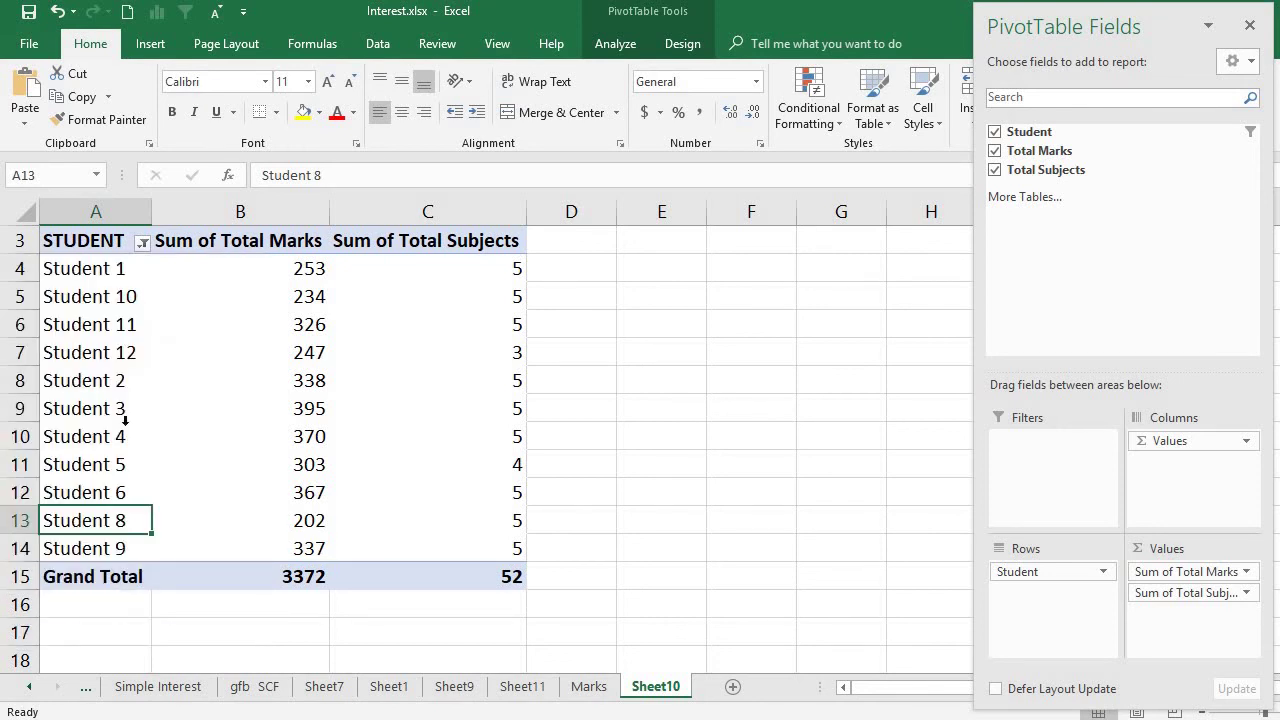
Include Student 7 in the STUDENT filter again, leaving only (blank) excluded.
click(143, 245)
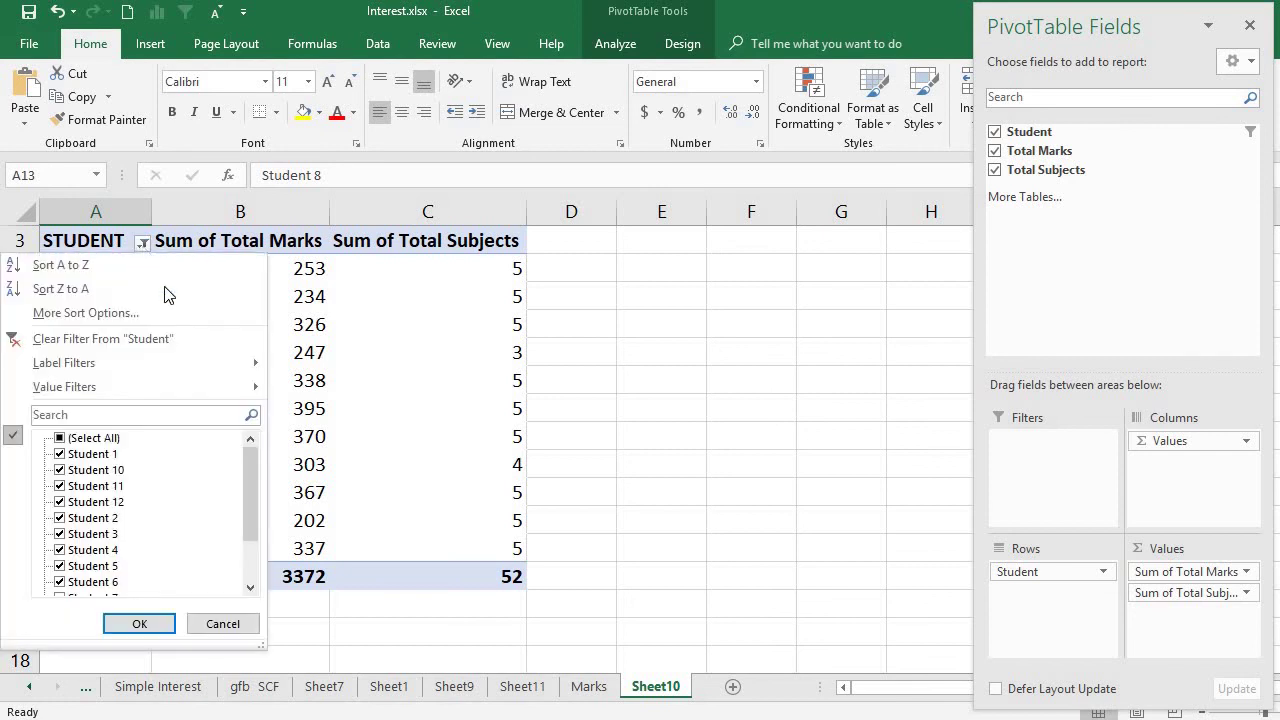
drag(257, 524, 264, 546)
click(59, 567)
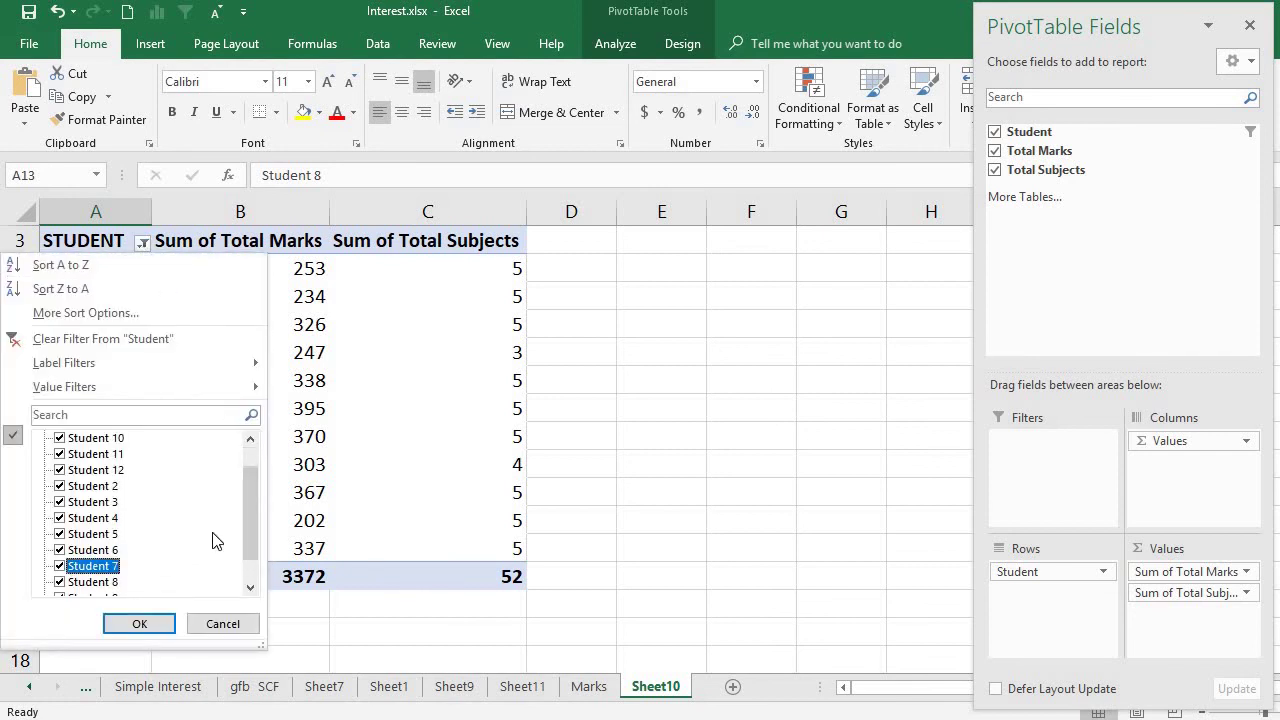
drag(253, 547, 271, 606)
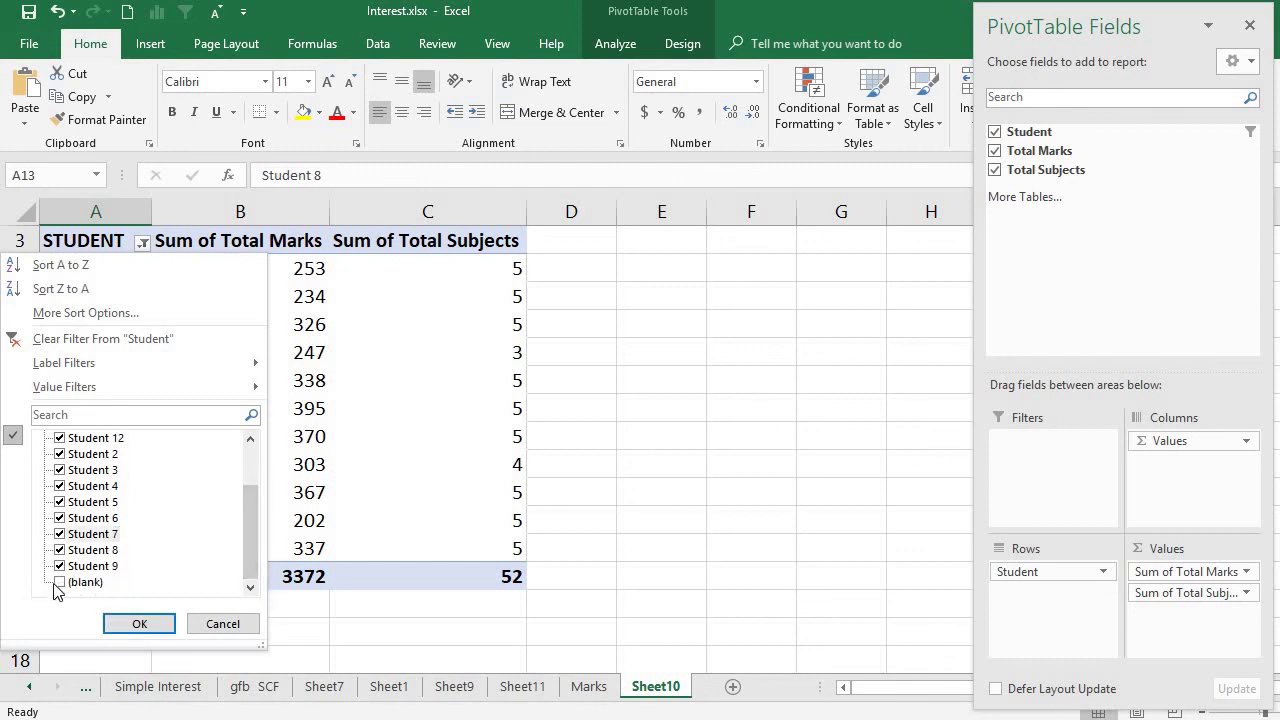
click(140, 623)
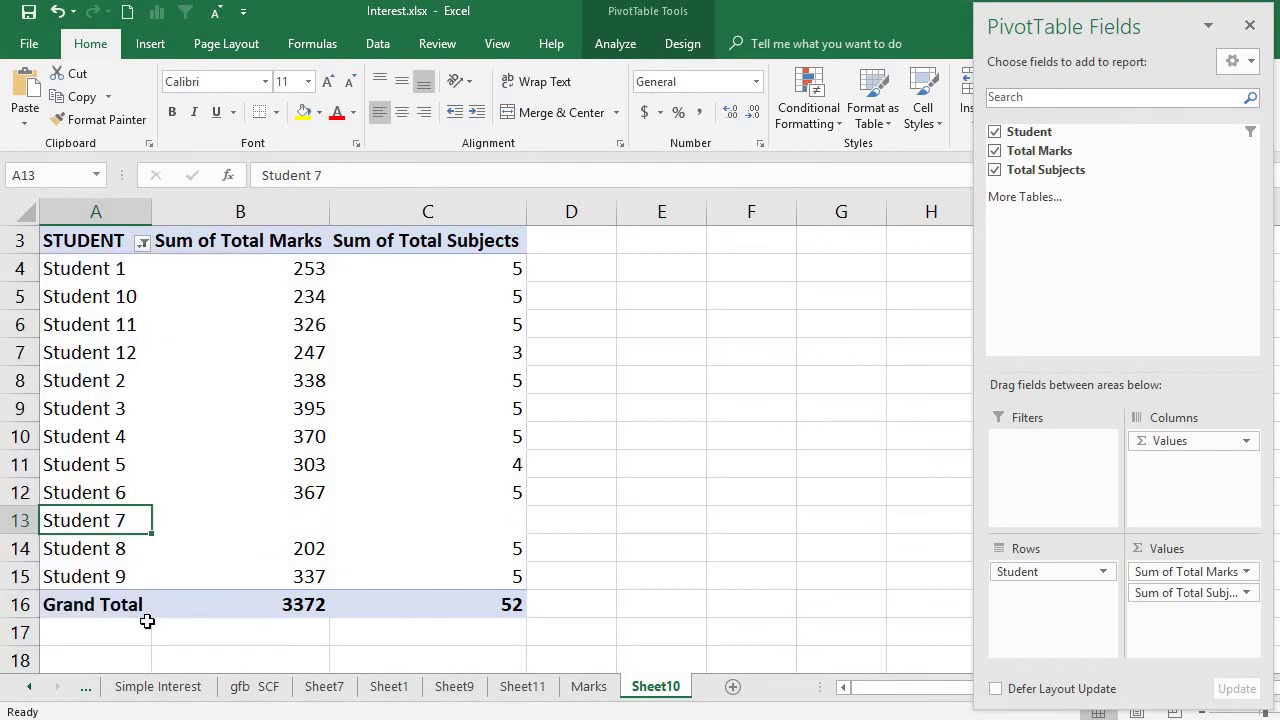
click(107, 285)
click(108, 280)
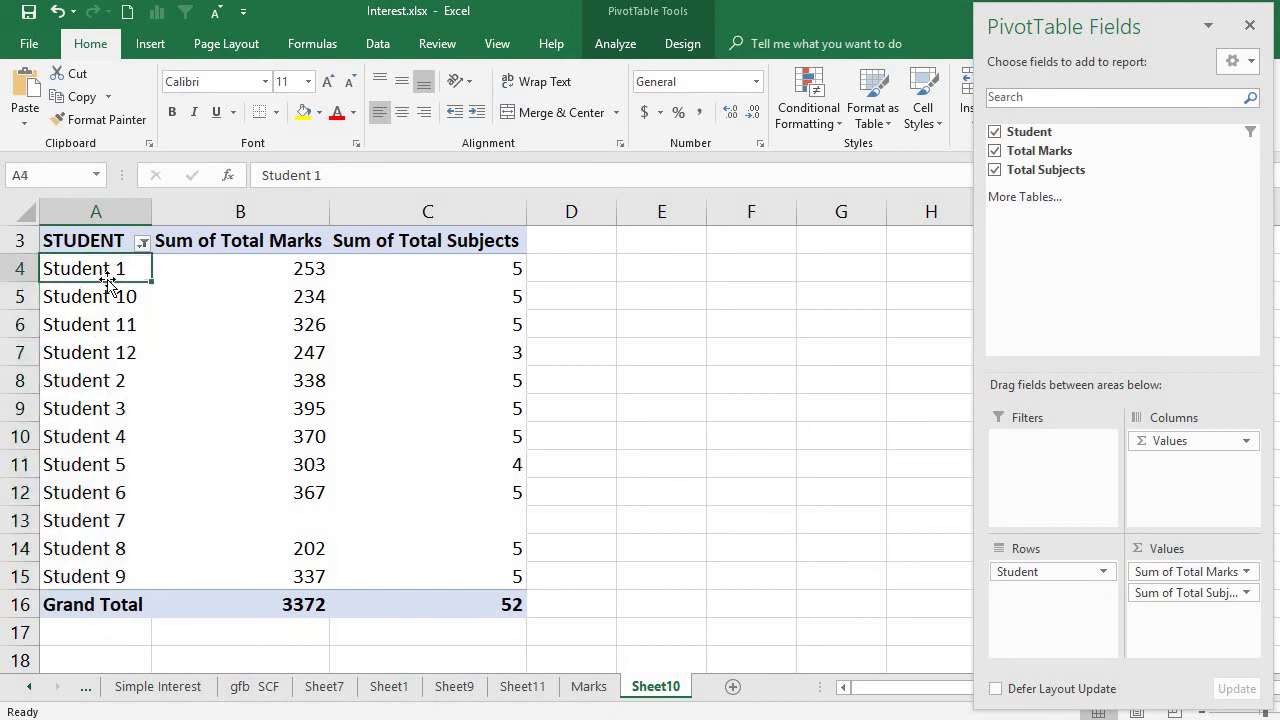